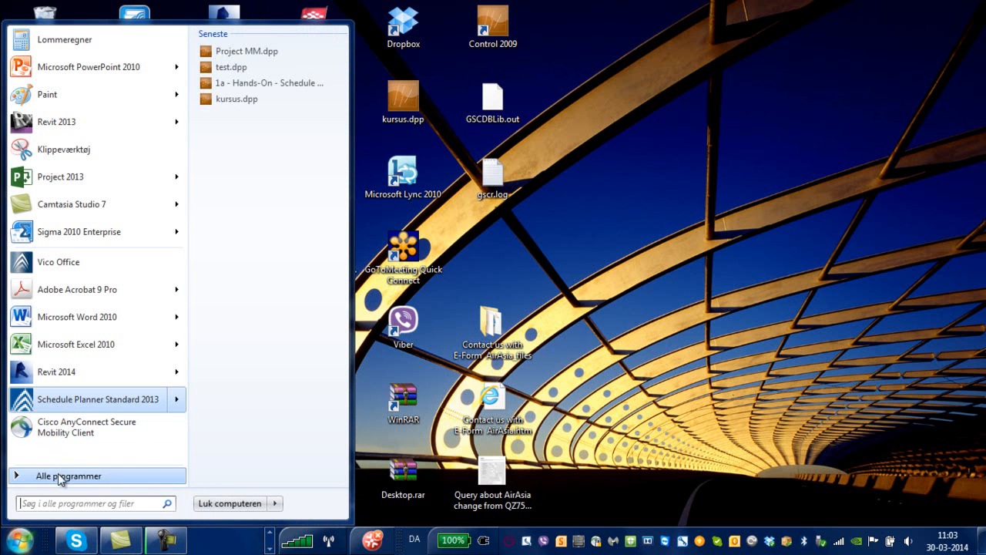
# Launch Schedule Planner Standard 2013
pyautogui.click(48, 503)
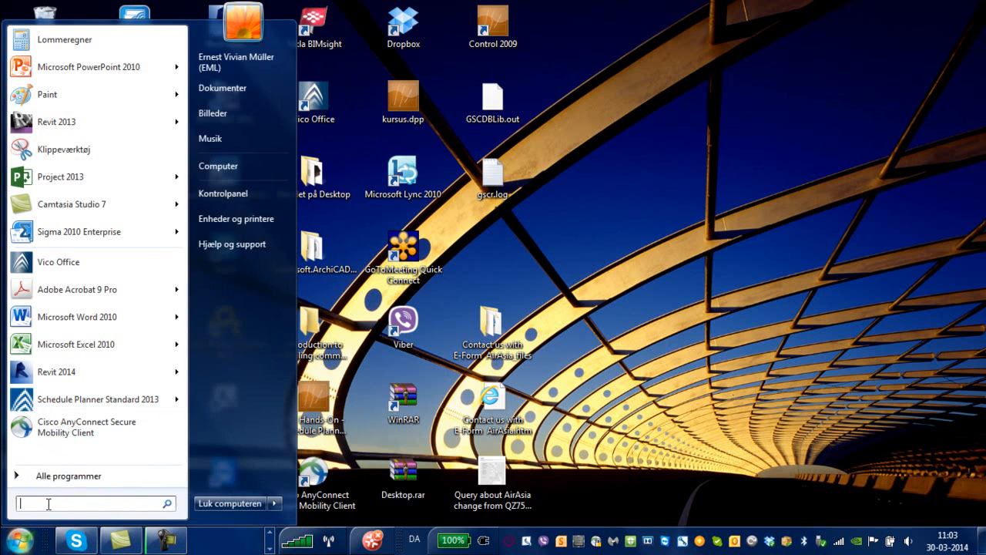
pyautogui.write('sh')
pyautogui.press('BackSpace')
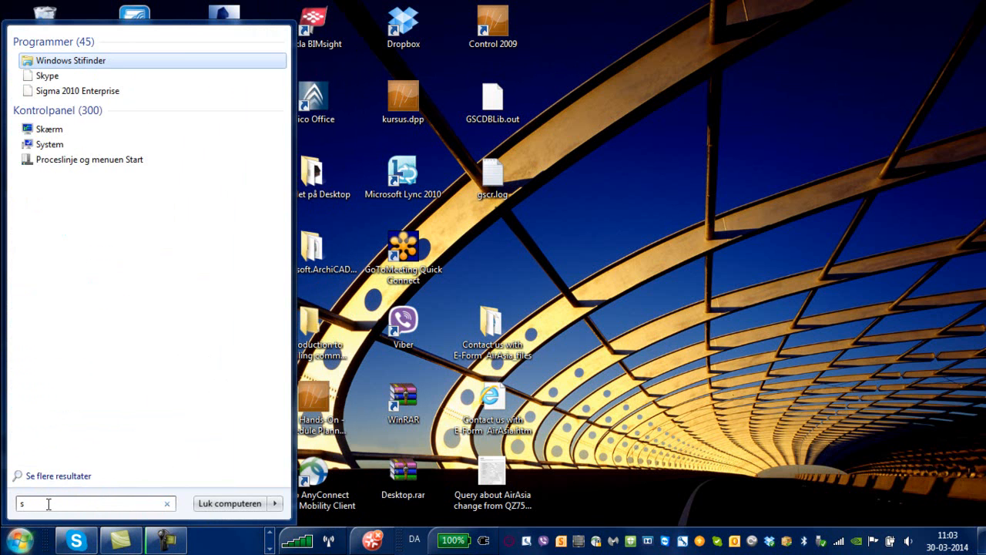
pyautogui.write('c')
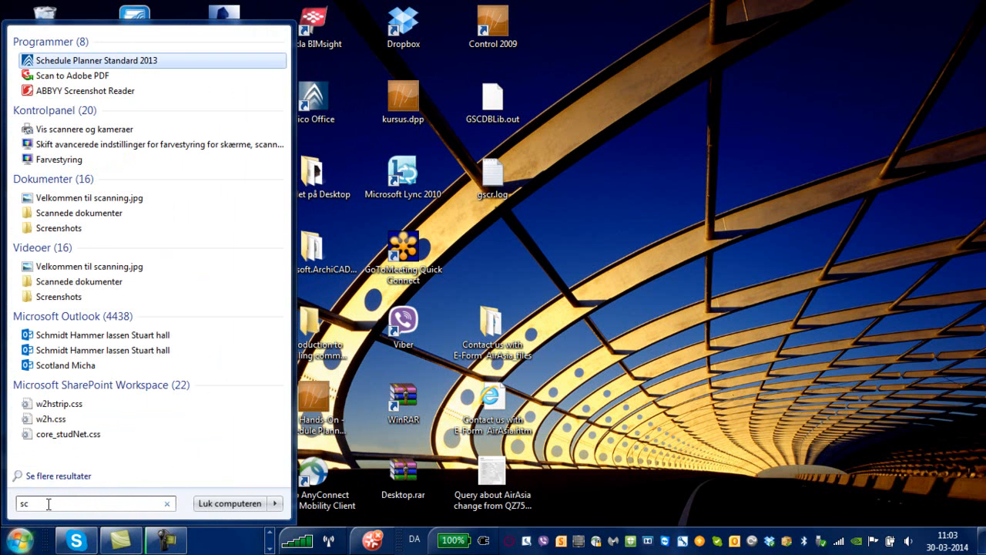
pyautogui.click(150, 65)
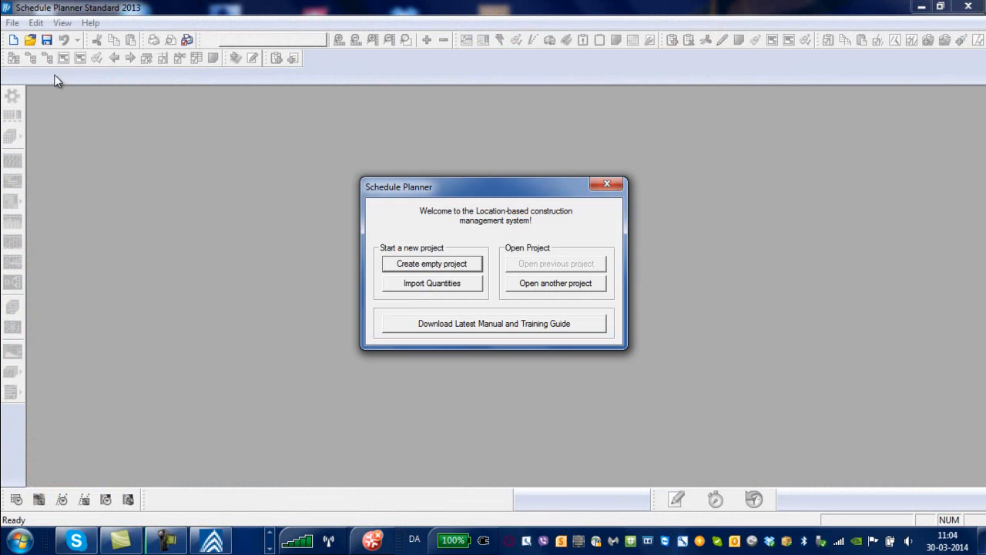
# Create an empty project named Test project with its start date set to 7-4-2014
pyautogui.click(438, 264)
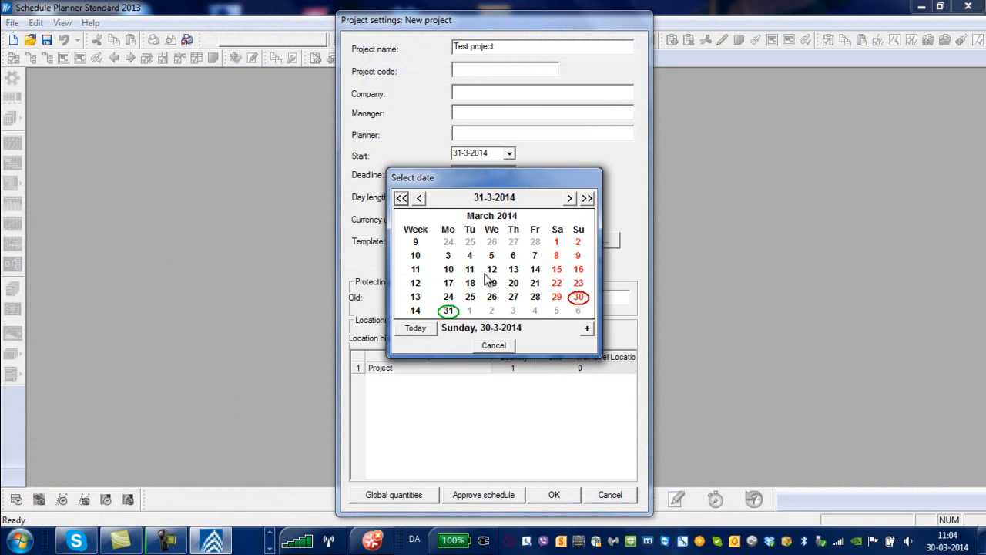
pyautogui.click(569, 198)
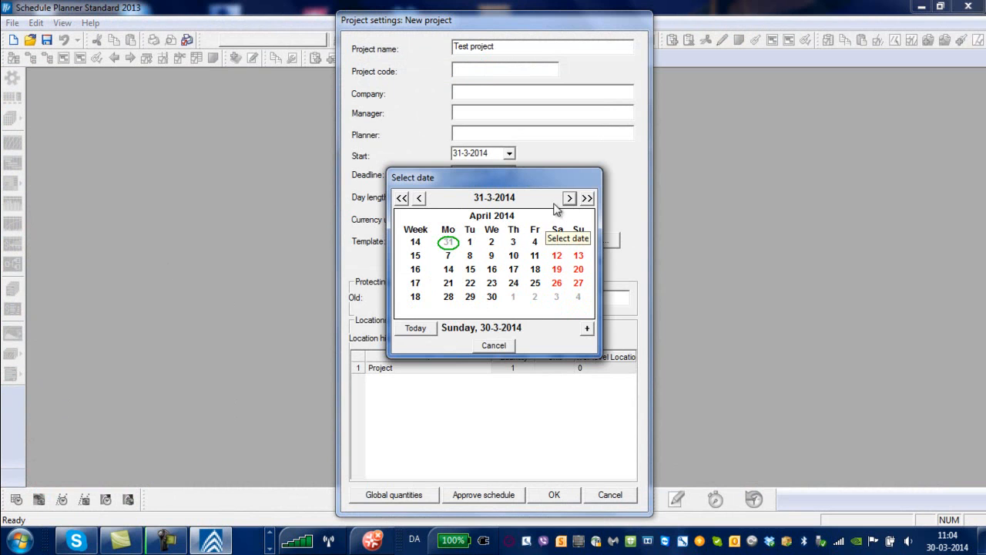
pyautogui.click(453, 256)
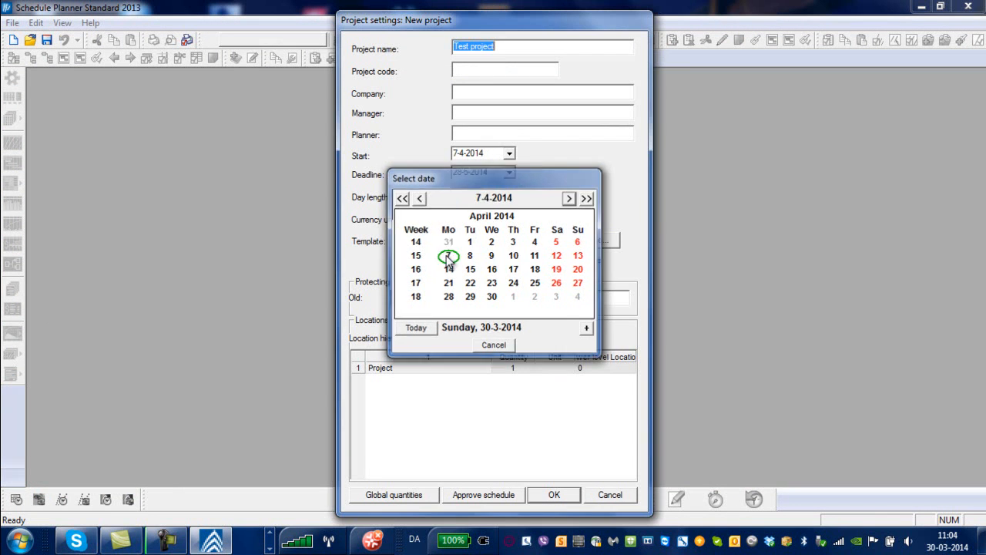
# Set the day length to 7.0 hours and the currency unit to Dkr, and accept the new project's settings
pyautogui.doubleClick(475, 197)
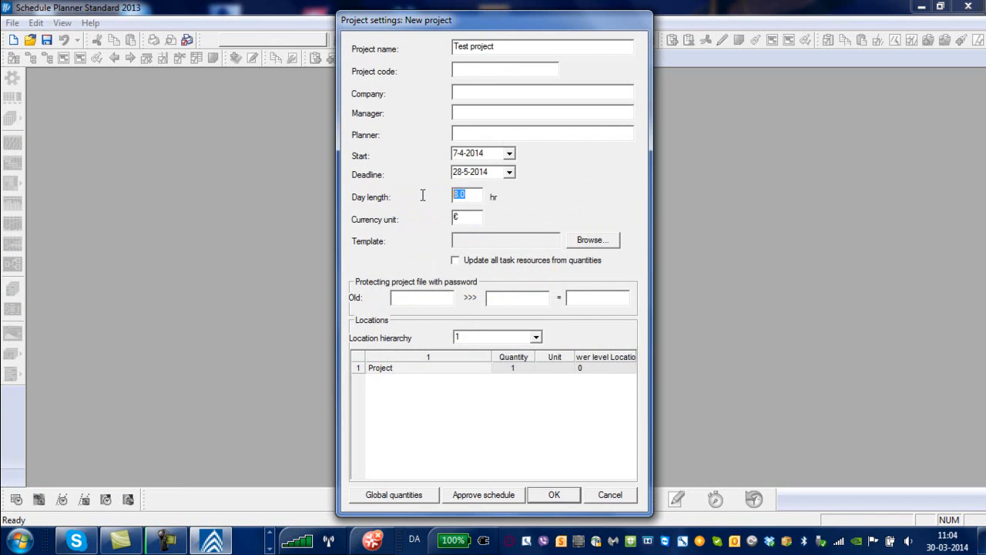
pyautogui.write('7.4')
pyautogui.click(462, 218)
pyautogui.write('DK')
pyautogui.press('BackSpace')
pyautogui.write('kr')
pyautogui.click(554, 494)
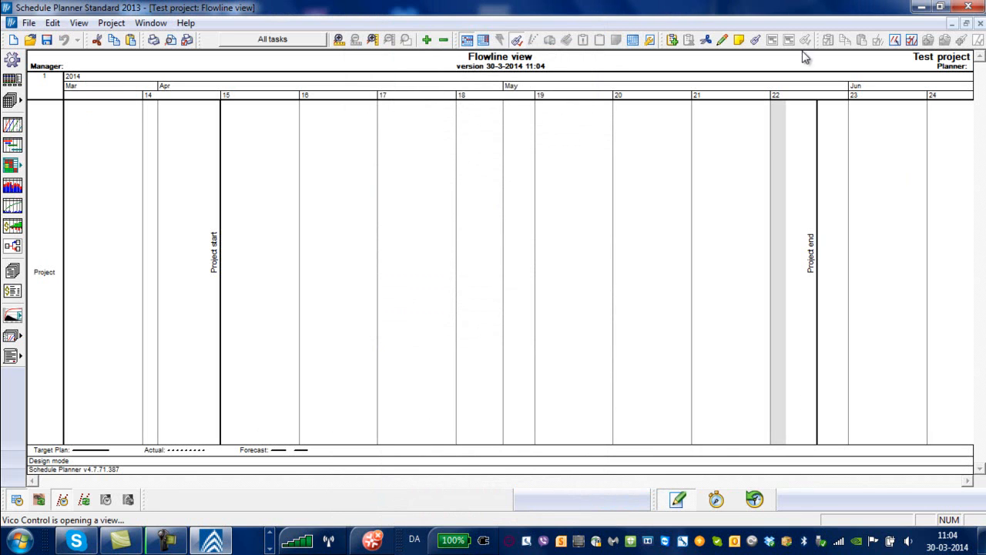
# Look at the project in the Gantt view and return to the Flowline view
pyautogui.click(9, 145)
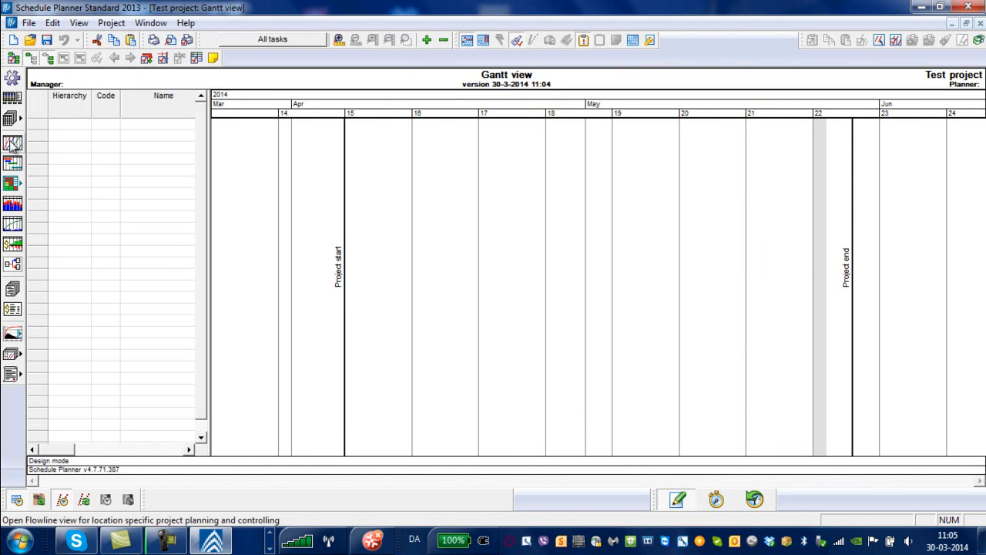
pyautogui.click(11, 144)
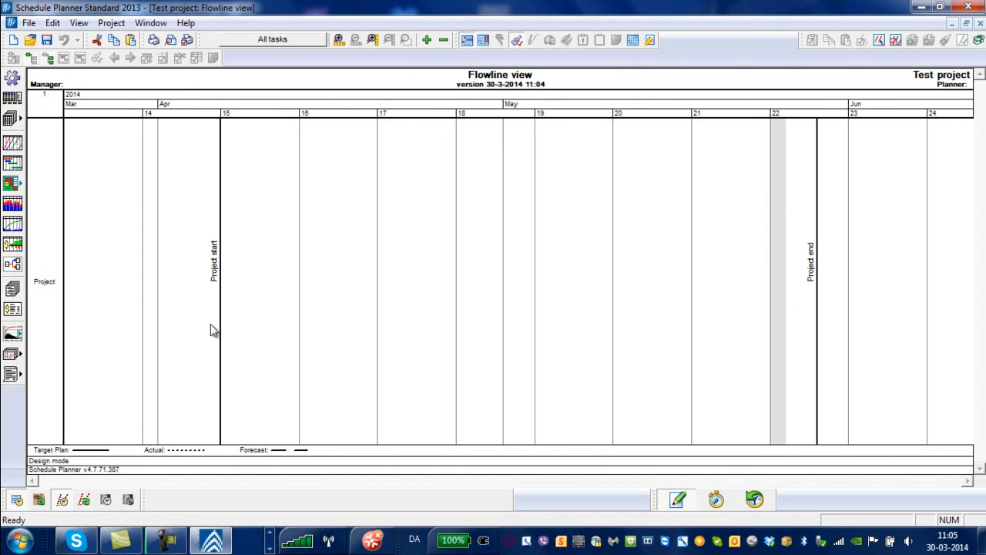
# Set the bottom row of the Flowline timeline to Day
pyautogui.rightClick(336, 120)
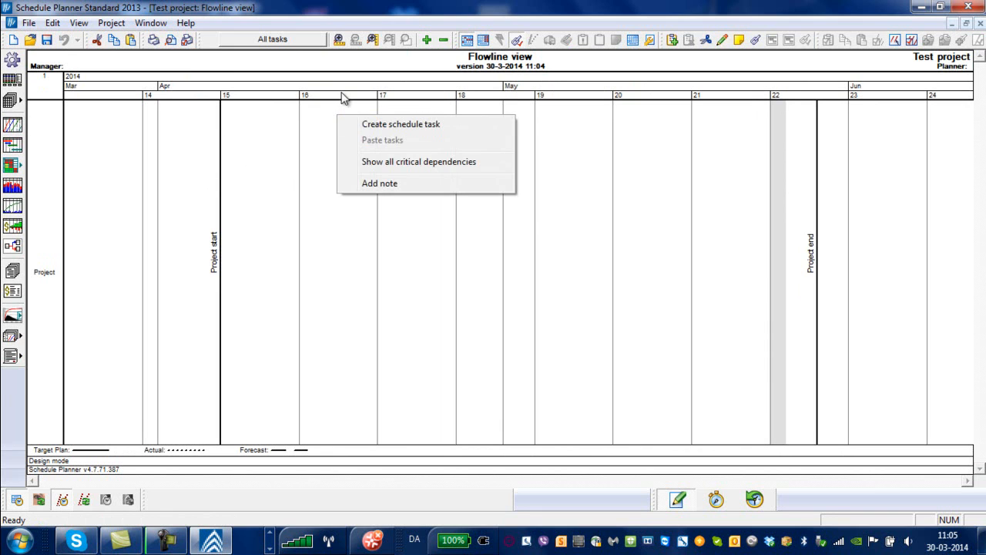
pyautogui.click(342, 96)
pyautogui.click(368, 102)
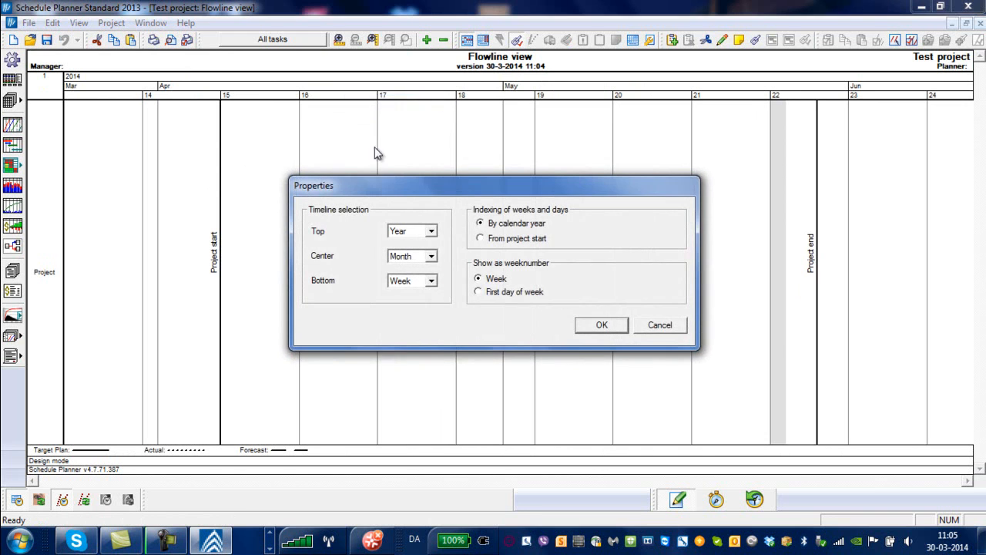
pyautogui.click(432, 283)
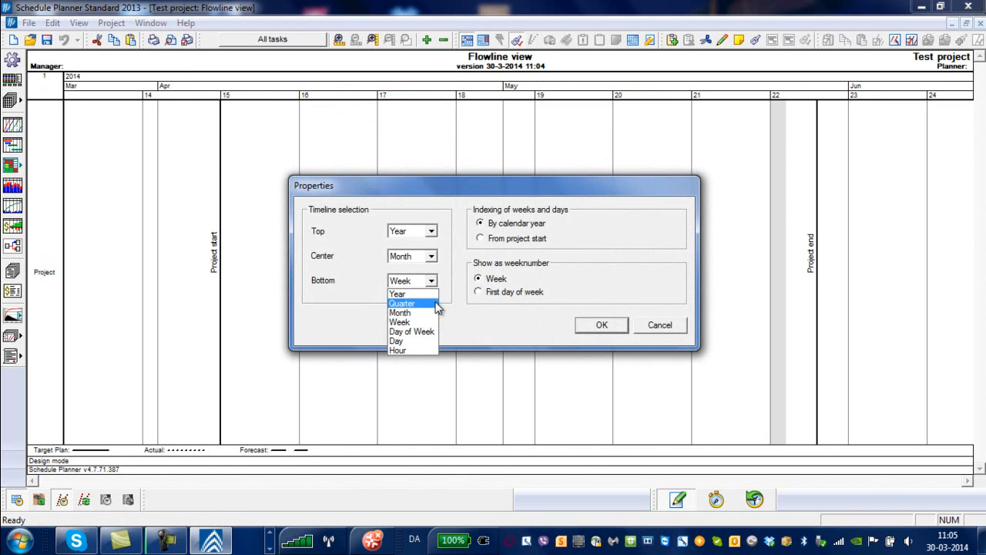
pyautogui.click(426, 341)
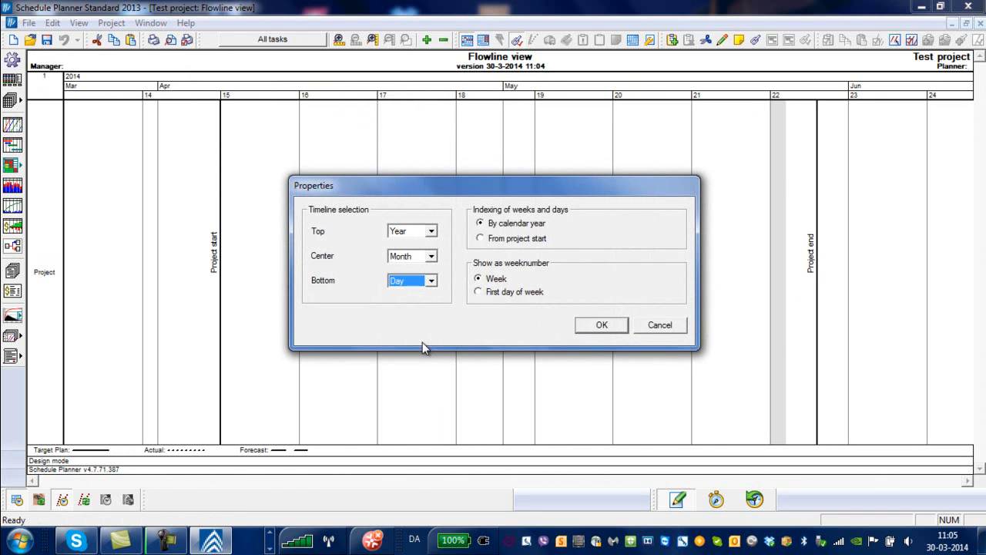
pyautogui.click(598, 326)
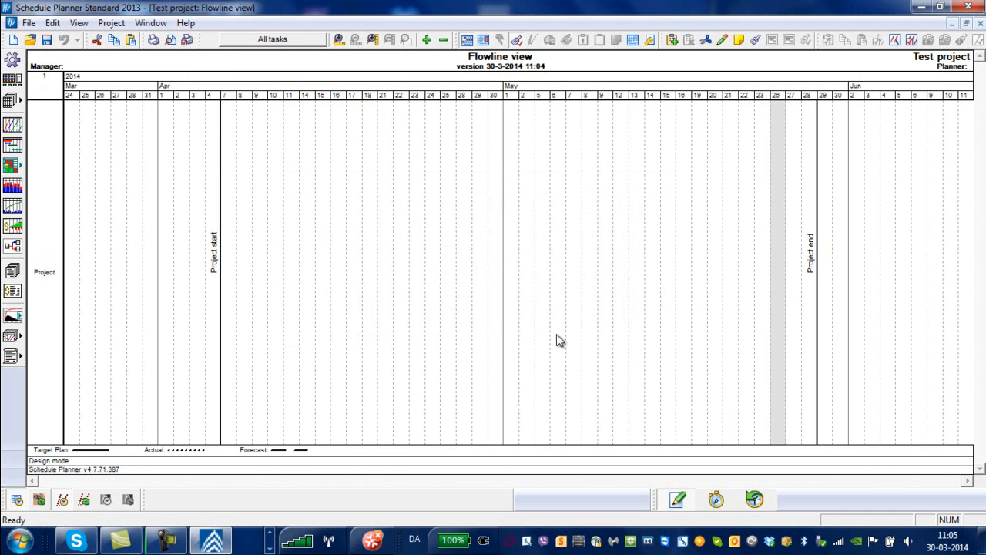
# Set the bottom row of the Flowline timeline to Day of Week
pyautogui.rightClick(290, 100)
pyautogui.click(314, 112)
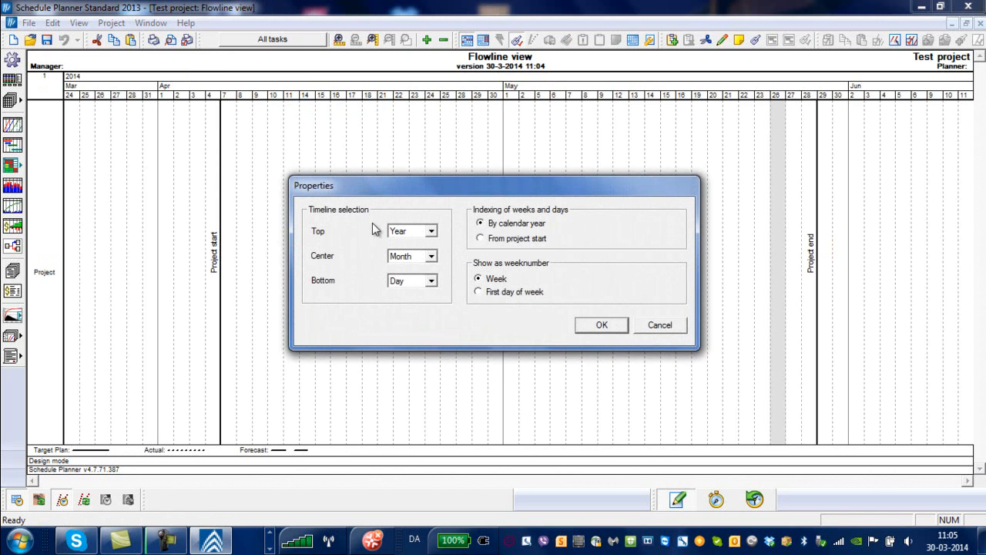
pyautogui.click(432, 283)
pyautogui.click(416, 331)
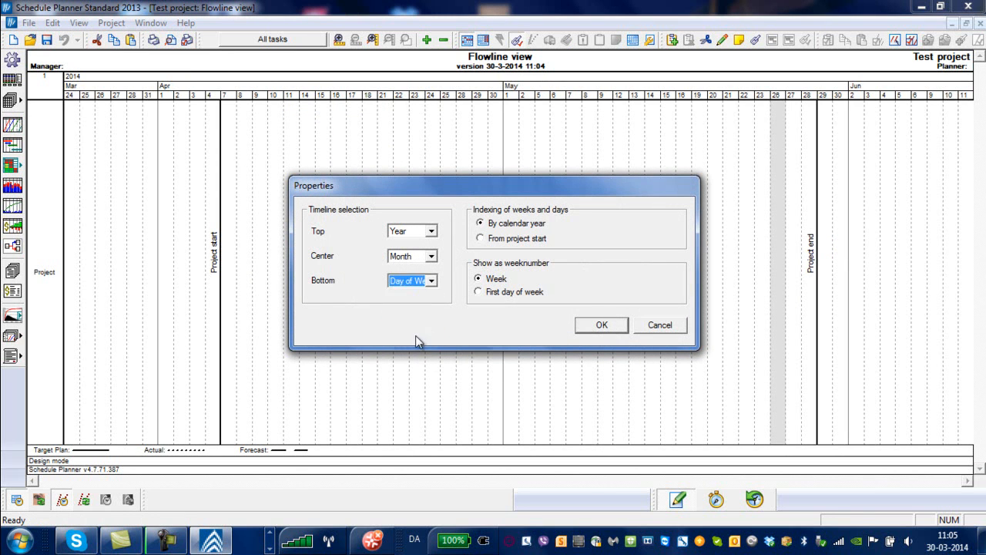
pyautogui.click(600, 327)
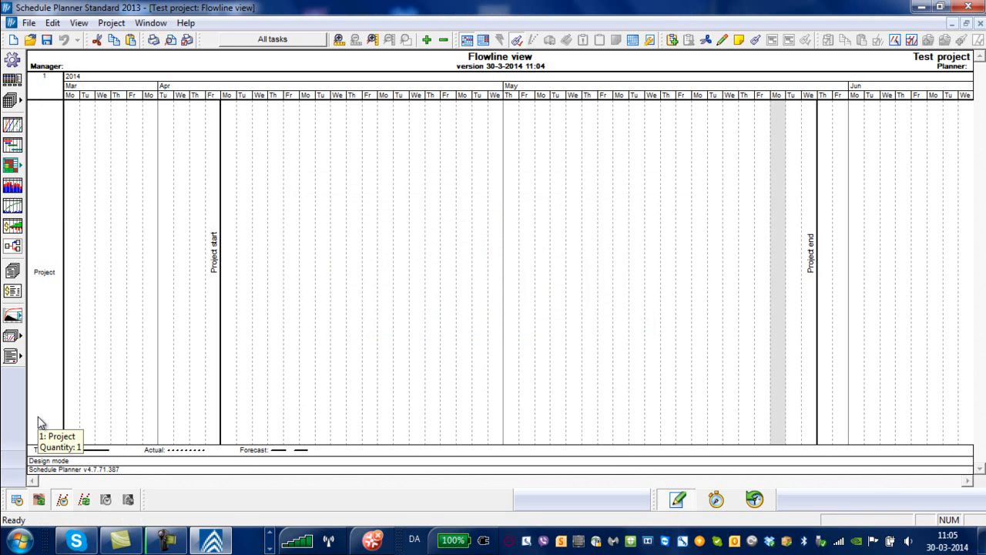
# Insert a location hierarchy level named Floor levels under Project with 4 locations in the number naming style
pyautogui.rightClick(49, 151)
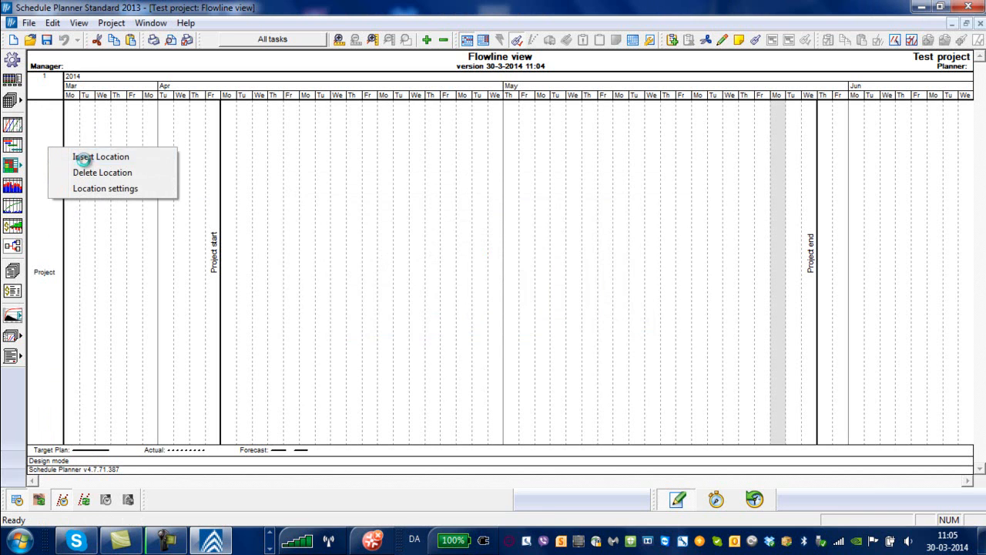
pyautogui.click(87, 158)
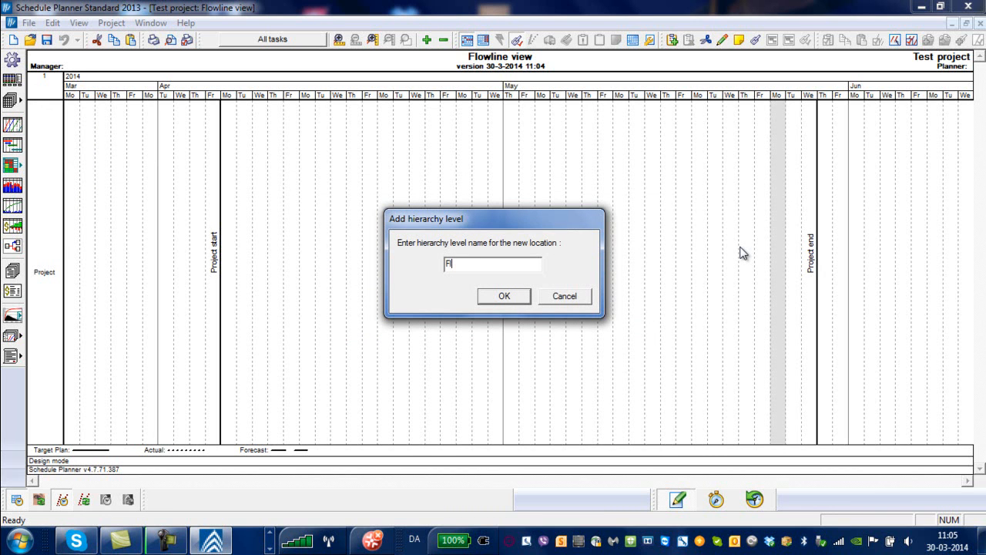
pyautogui.write('Floor levels')
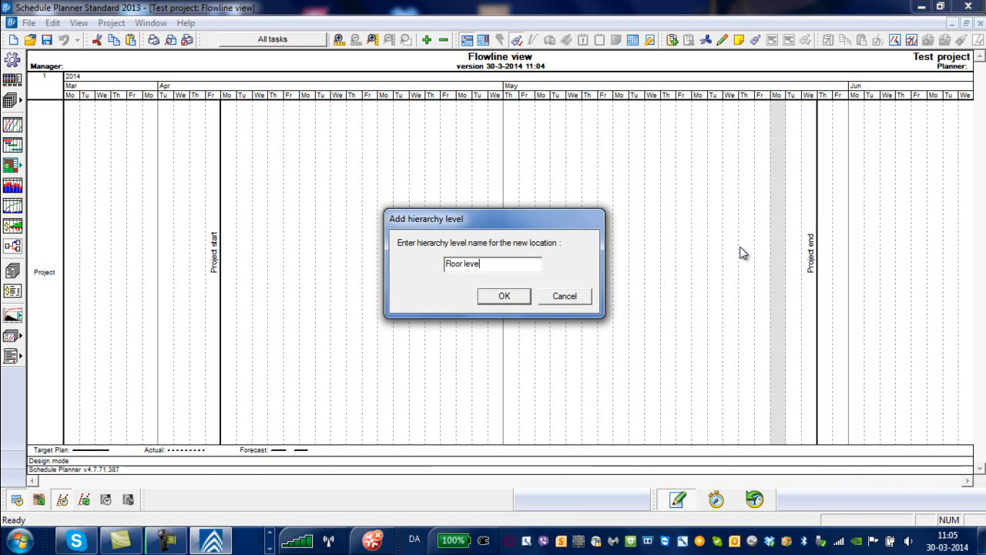
pyautogui.click(513, 300)
pyautogui.click(516, 264)
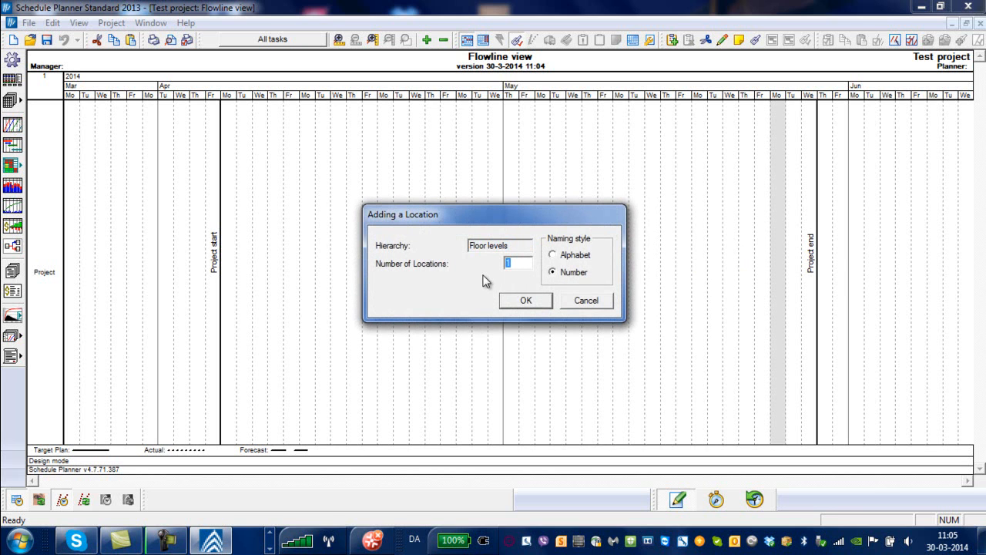
pyautogui.write('4')
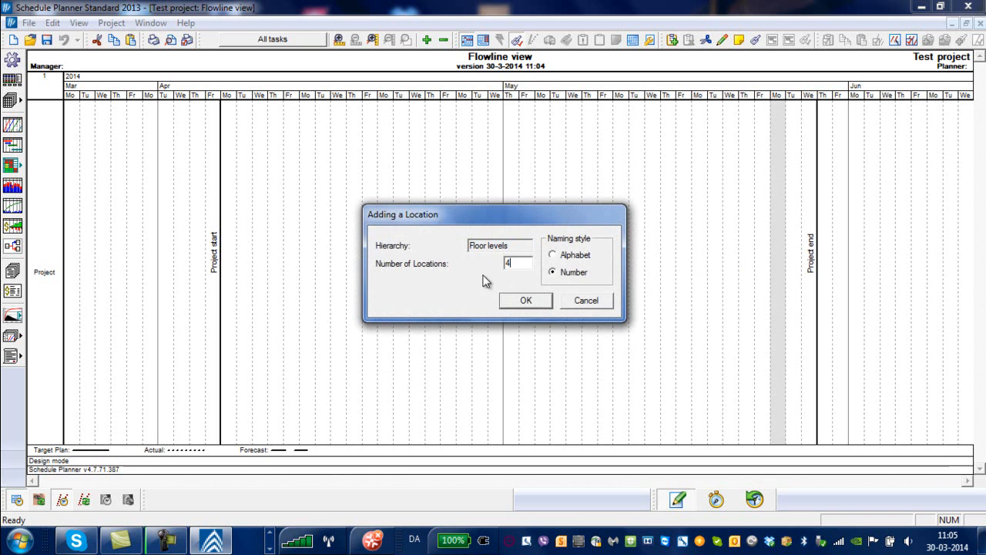
pyautogui.click(531, 299)
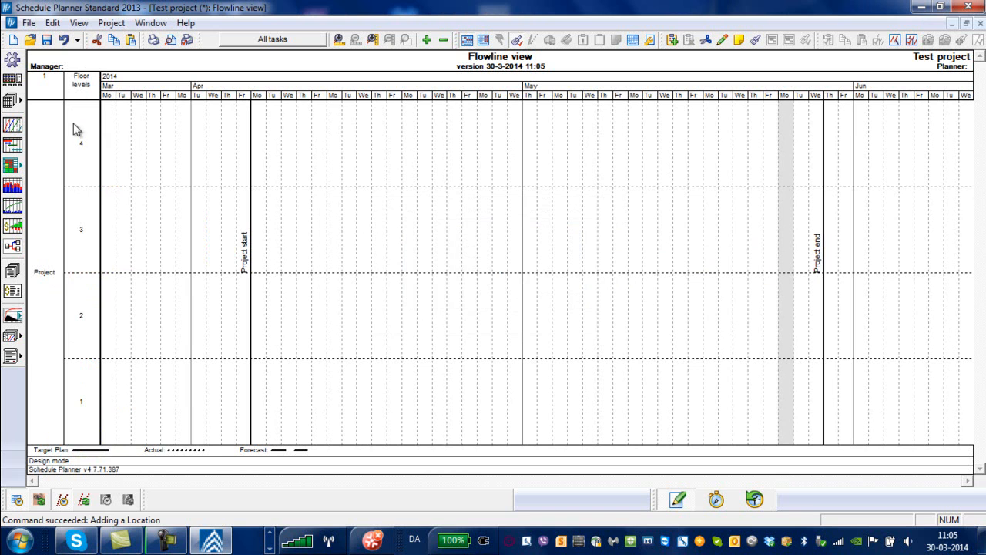
# Rename floor levels 1 to 4 as Foundations, Groundfloor, 1st Floor and 2nd Floor
pyautogui.rightClick(85, 407)
pyautogui.click(135, 463)
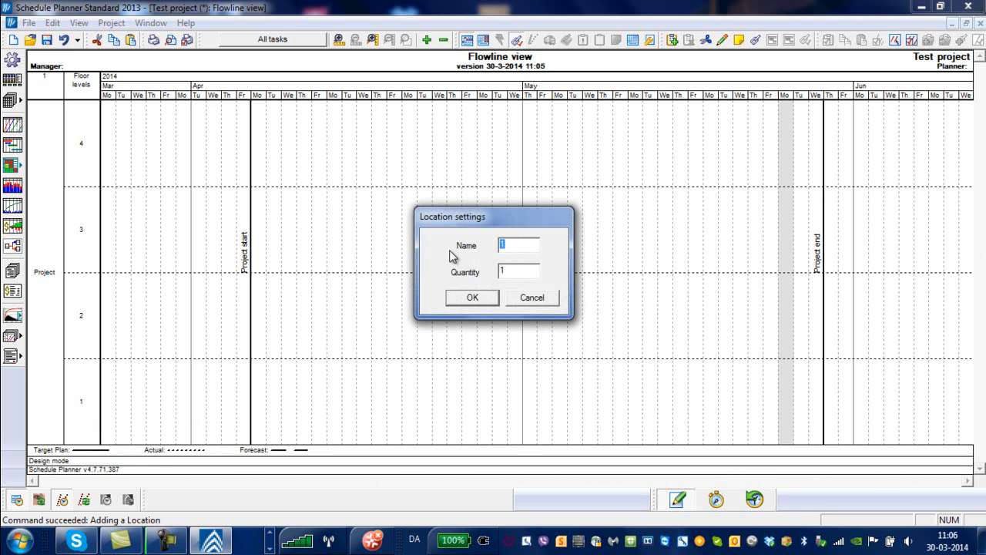
pyautogui.write('Foundations')
pyautogui.click(481, 299)
pyautogui.rightClick(85, 315)
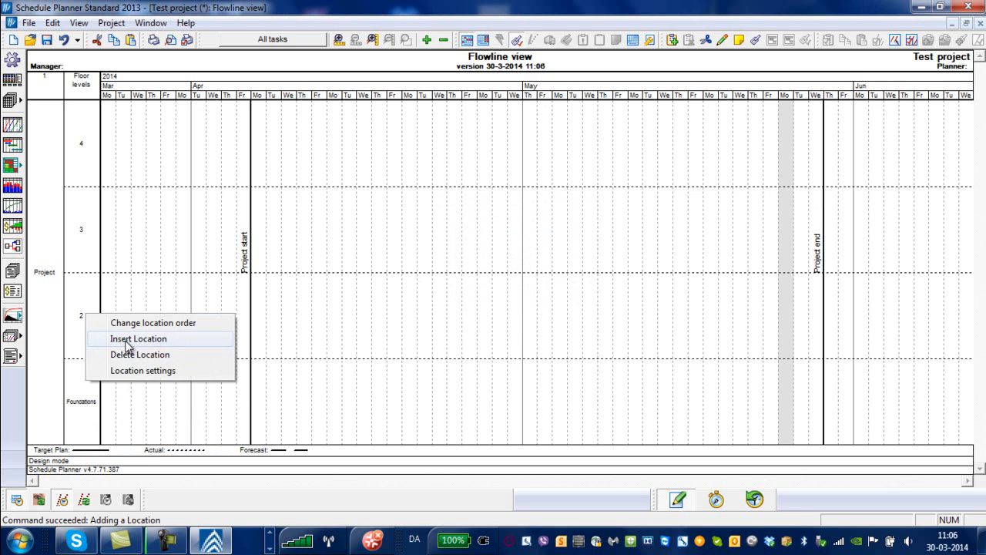
pyautogui.click(133, 370)
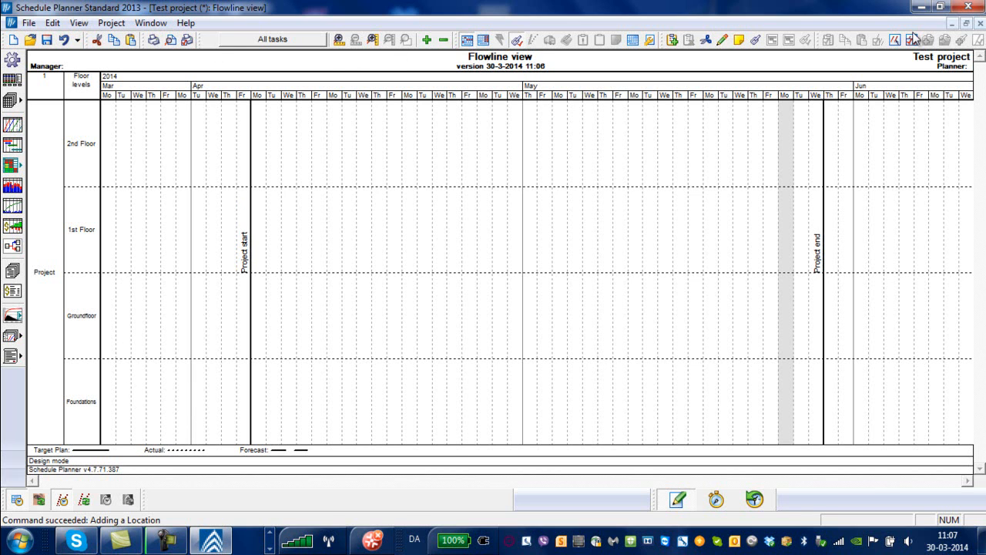
# Check which toolbars are enabled for the Flowline view
pyautogui.click(79, 22)
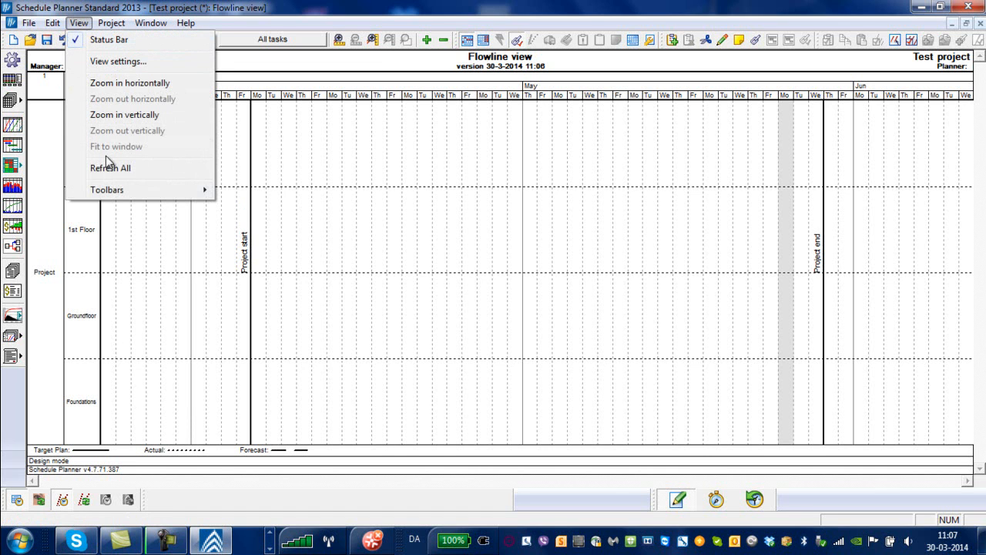
pyautogui.moveTo(121, 192)
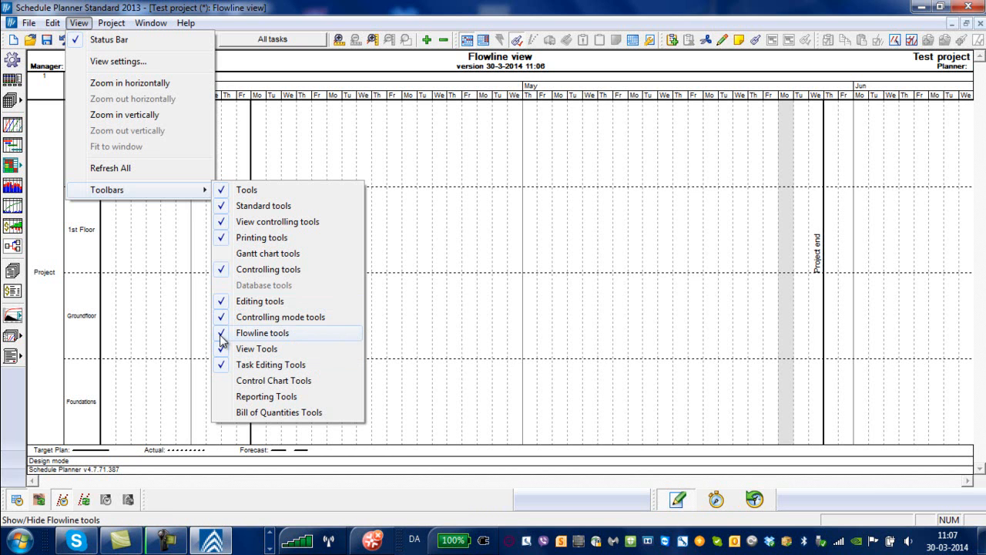
pyautogui.click(173, 249)
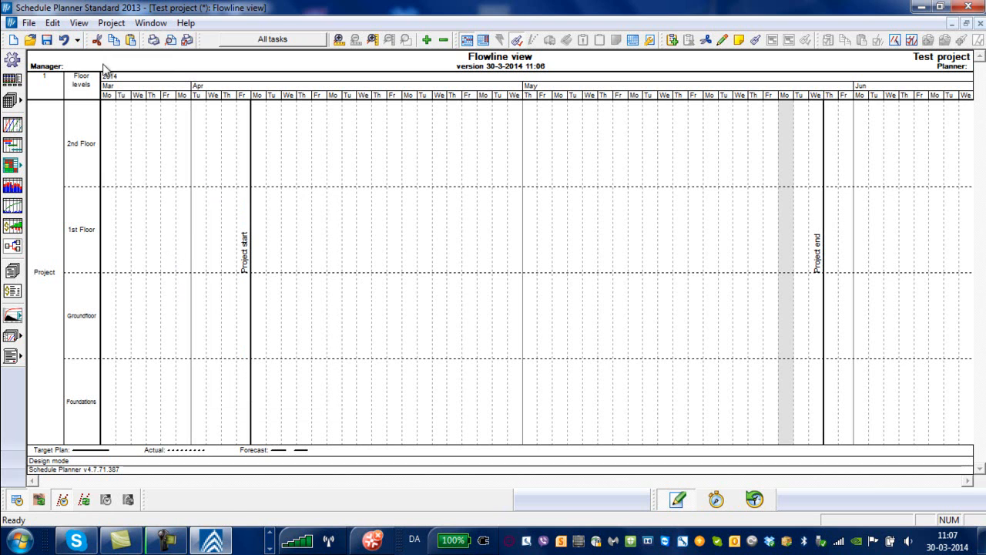
# Review the settings of the test project and close them
pyautogui.click(13, 61)
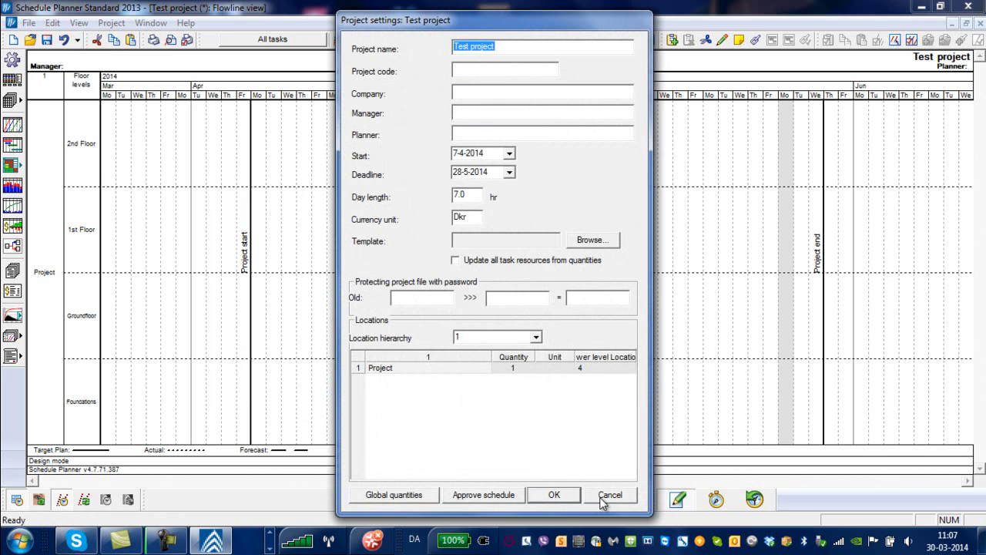
pyautogui.click(552, 494)
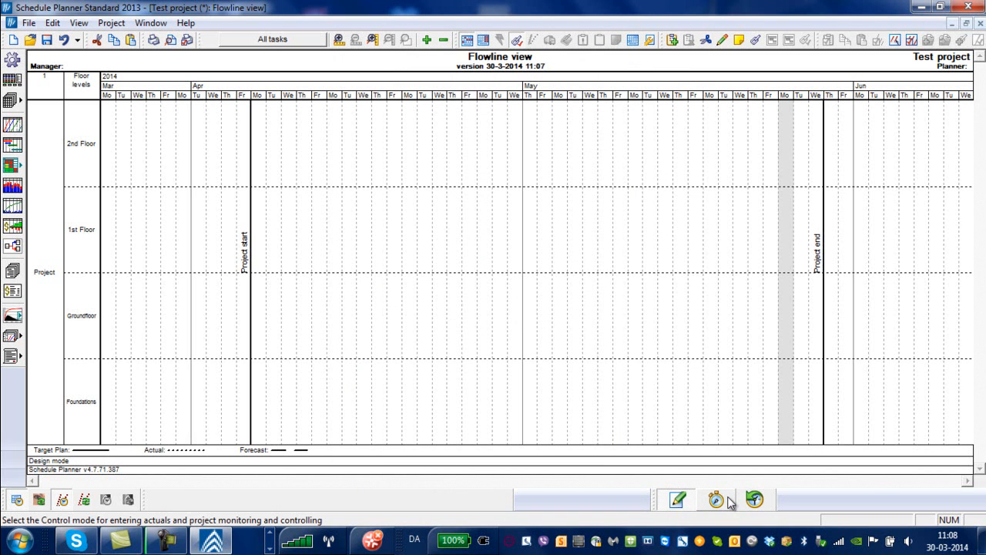
# Draw a schedule task across the Foundations level, from the Monday of project start to about the following Monday
pyautogui.click(723, 41)
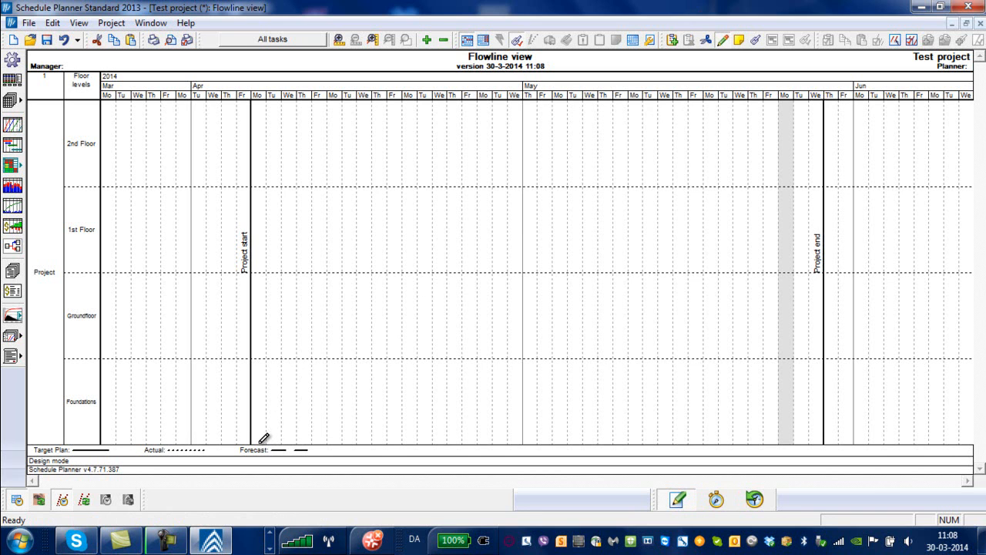
pyautogui.moveTo(289, 417); pyautogui.dragTo(338, 364)
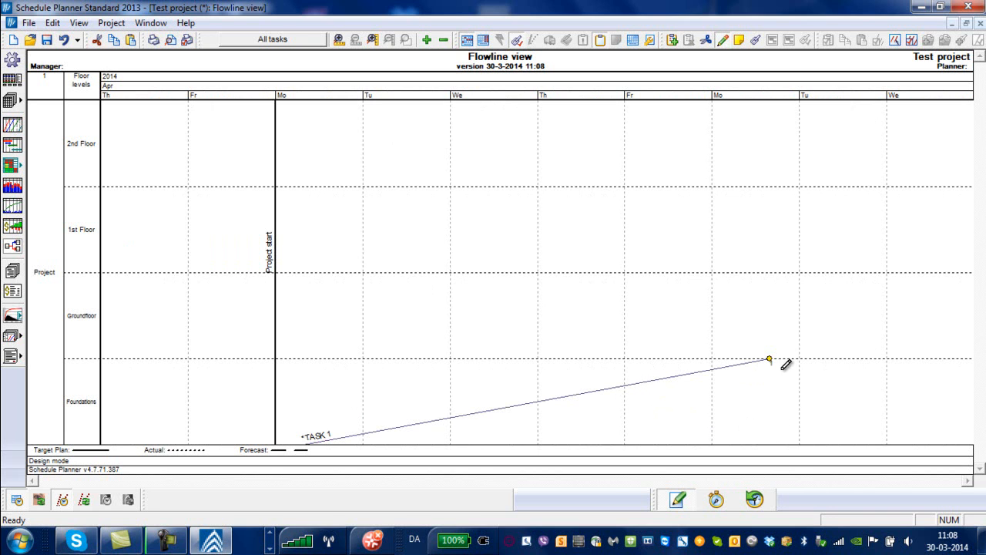
# Draw a second schedule task across the Foundations level, from the second Tuesday to Wednesday, and check both tasks in the Network view
pyautogui.moveTo(809, 442); pyautogui.dragTo(909, 357)
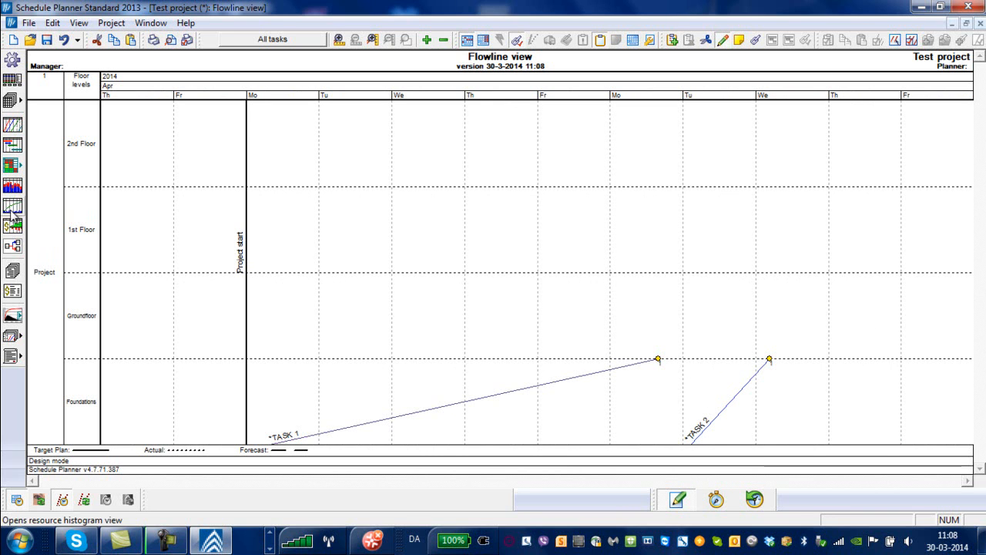
pyautogui.click(14, 247)
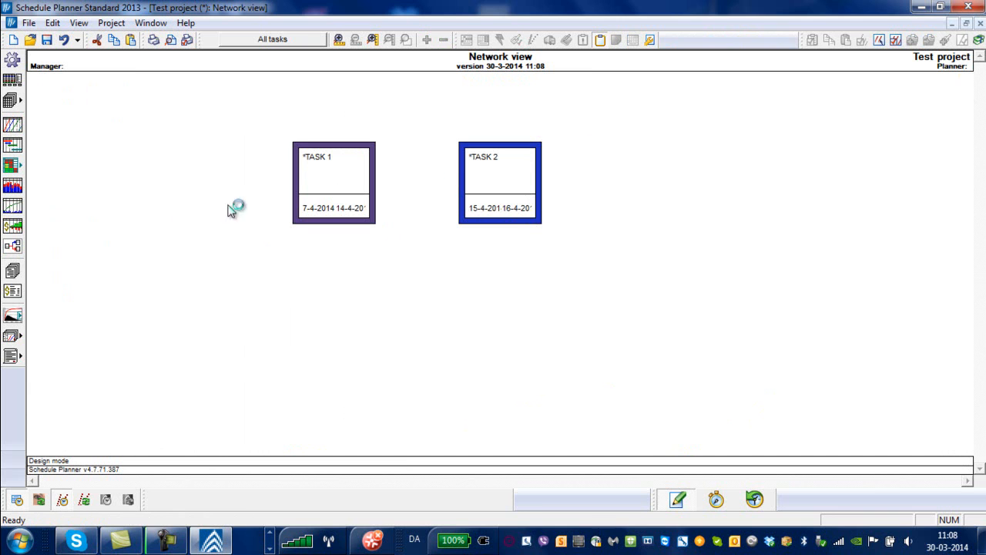
pyautogui.click(14, 126)
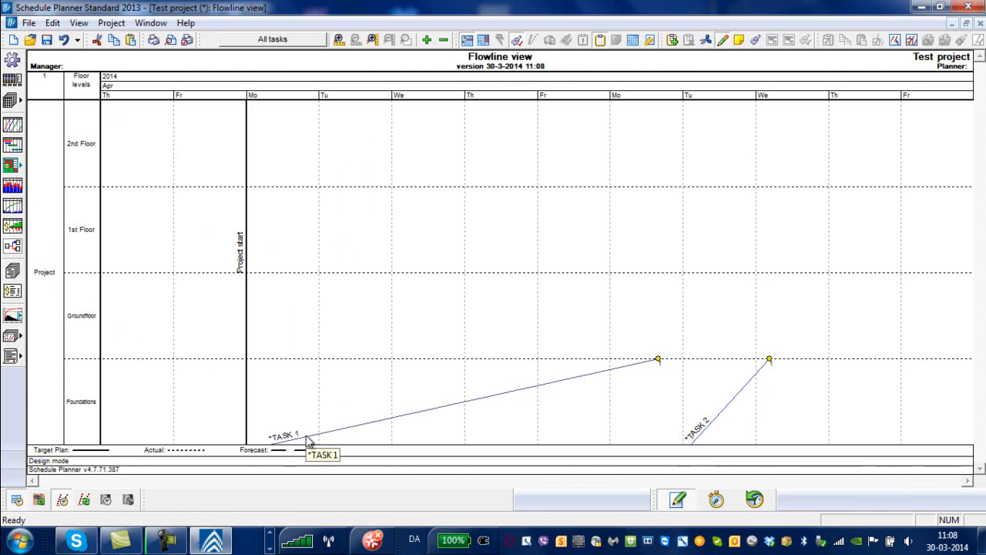
pyautogui.press('Escape')
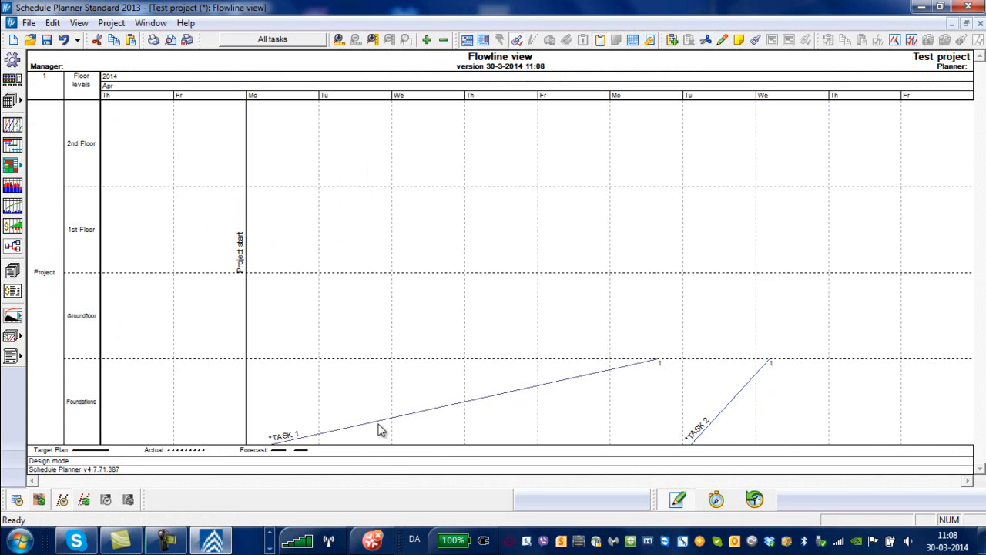
# Rename the first Foundations task to cast foundations and the second to casting terrain slab
pyautogui.doubleClick(378, 428)
pyautogui.moveTo(424, 227); pyautogui.dragTo(361, 227)
pyautogui.write('c')
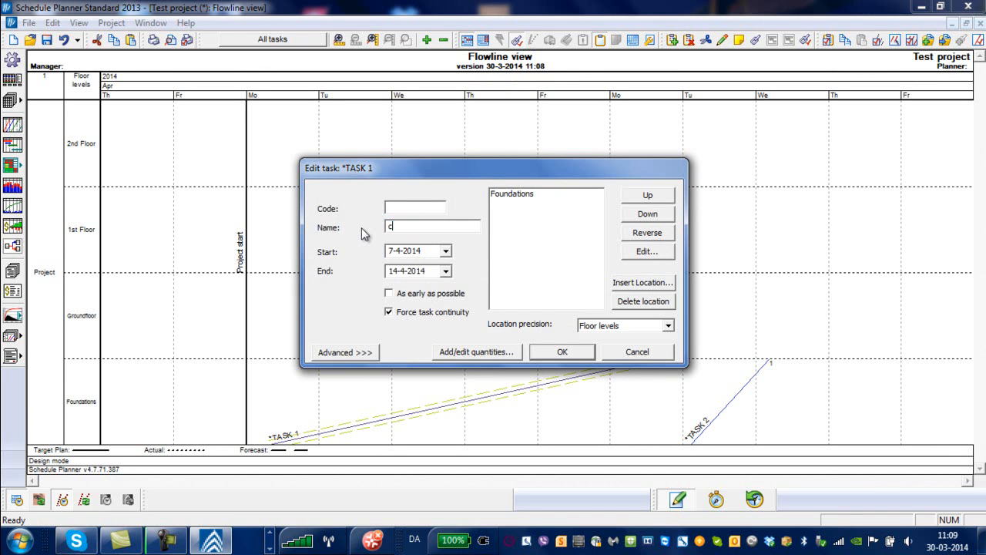
pyautogui.write('ast fo')
pyautogui.press('BackSpace')
pyautogui.write('o')
pyautogui.press('BackSpace')
pyautogui.write('oundations')
pyautogui.press('Return')
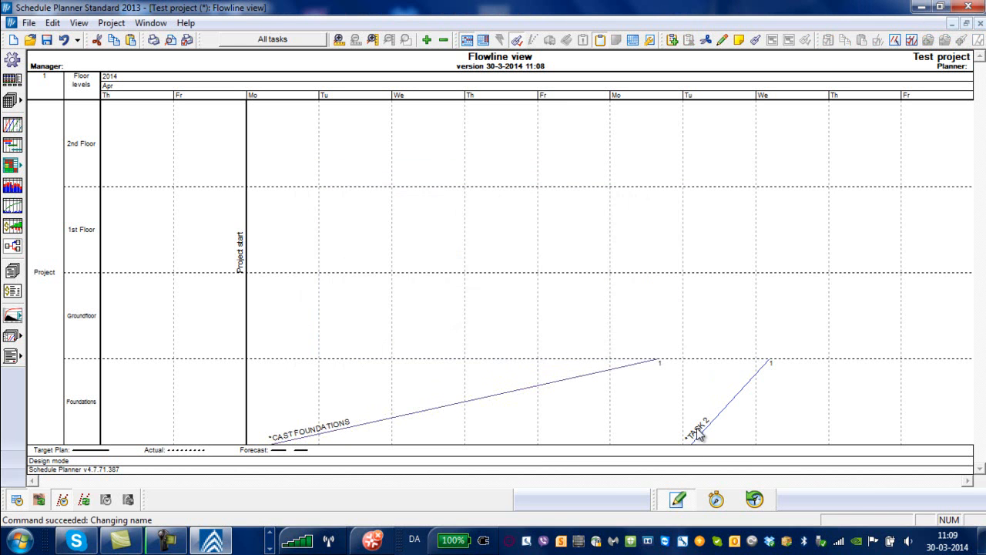
pyautogui.doubleClick(698, 435)
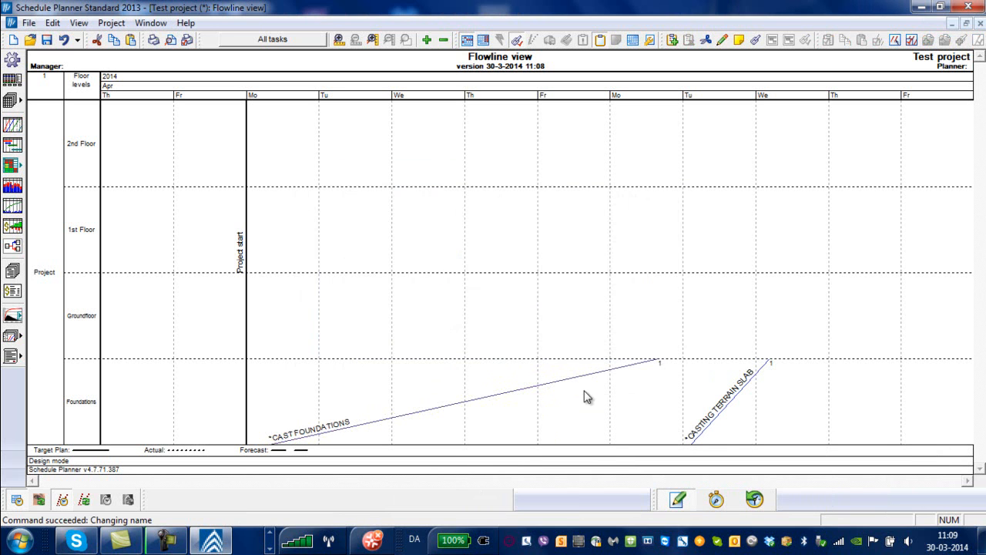
# Review the location precision options of the cast foundations task, keeping Floor levels
pyautogui.doubleClick(433, 409)
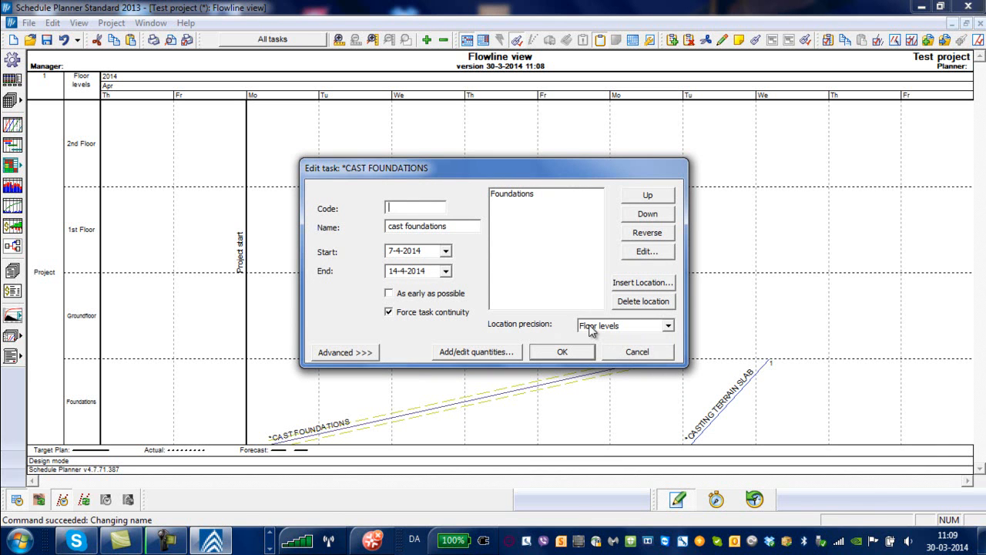
pyautogui.click(668, 329)
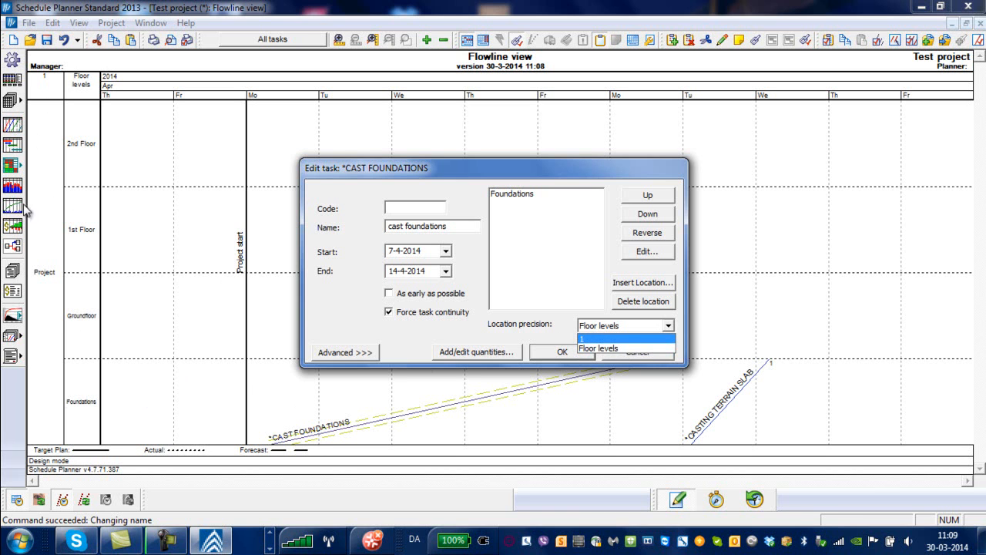
pyautogui.click(622, 351)
pyautogui.click(562, 353)
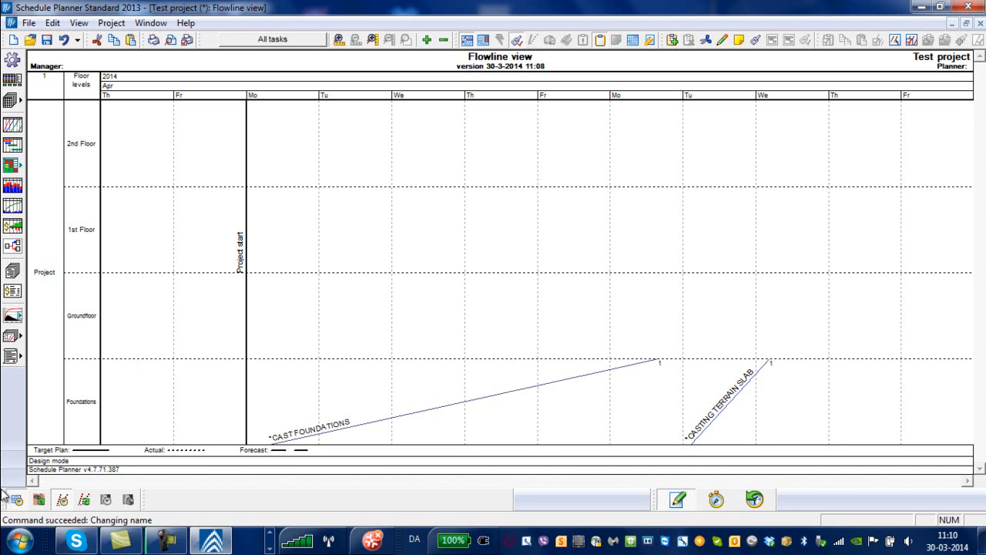
pyautogui.click(163, 541)
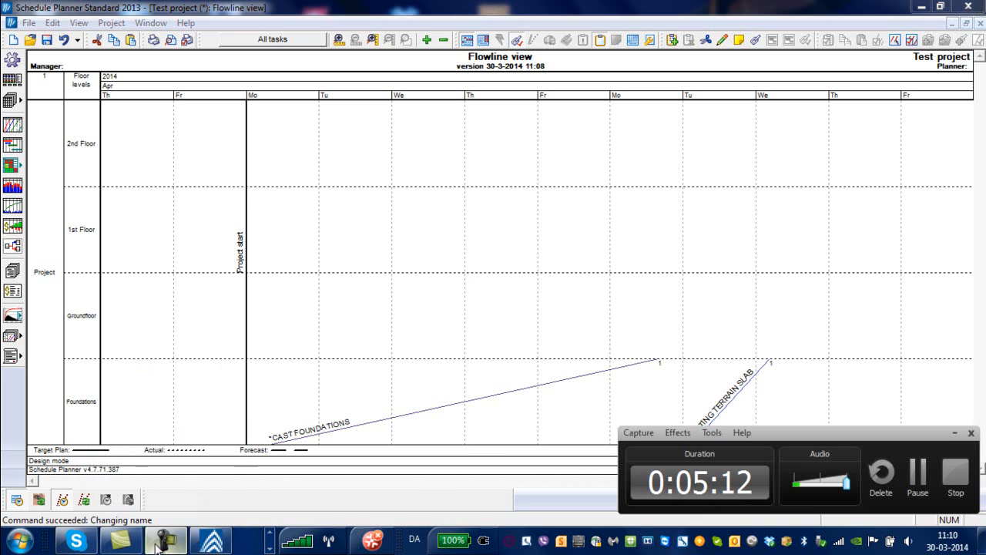
pyautogui.click(971, 435)
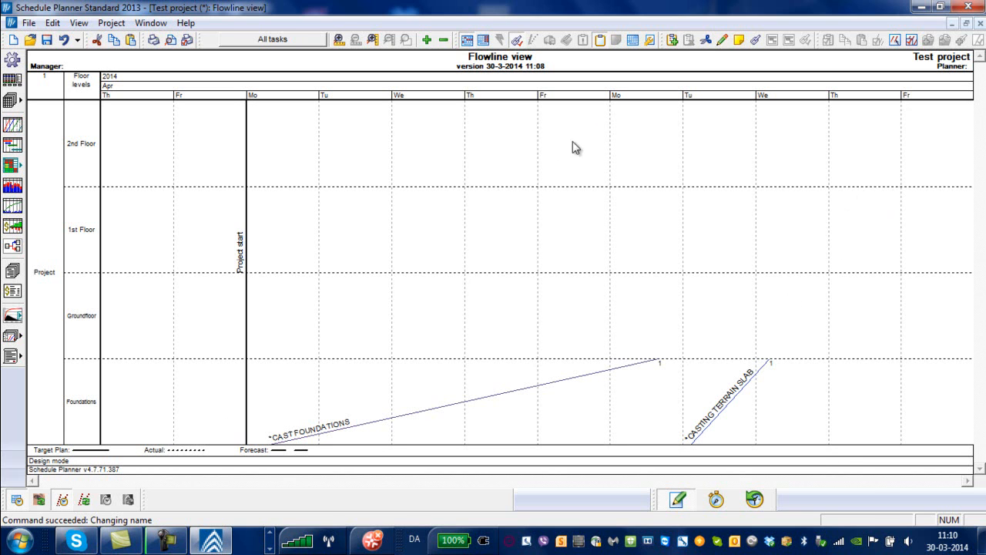
# Draw tasks from Groundfloor to 2nd Floor at about 16–18, 22–23 and 24–25 April, and one on the 2nd Floor only at about 18–21 April
pyautogui.click(722, 40)
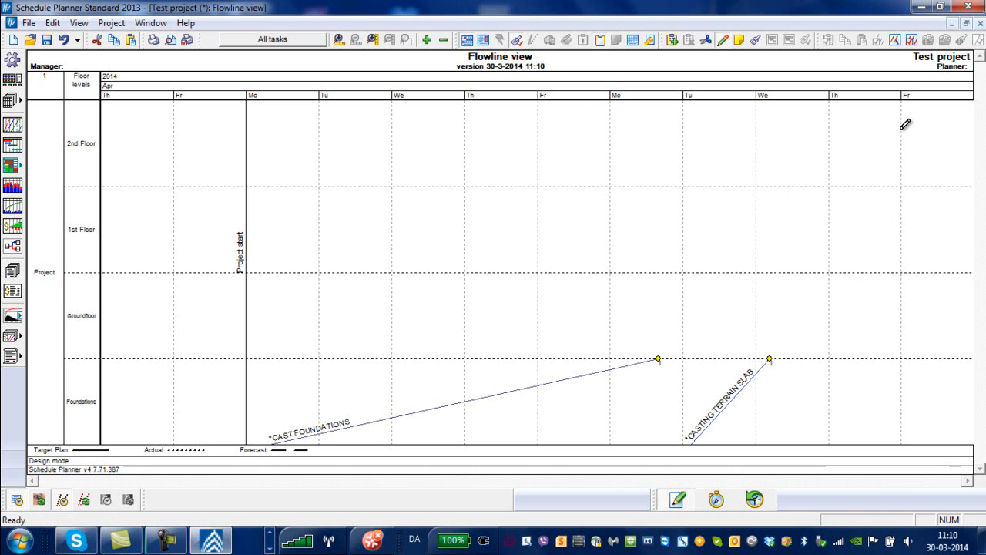
pyautogui.click(909, 105)
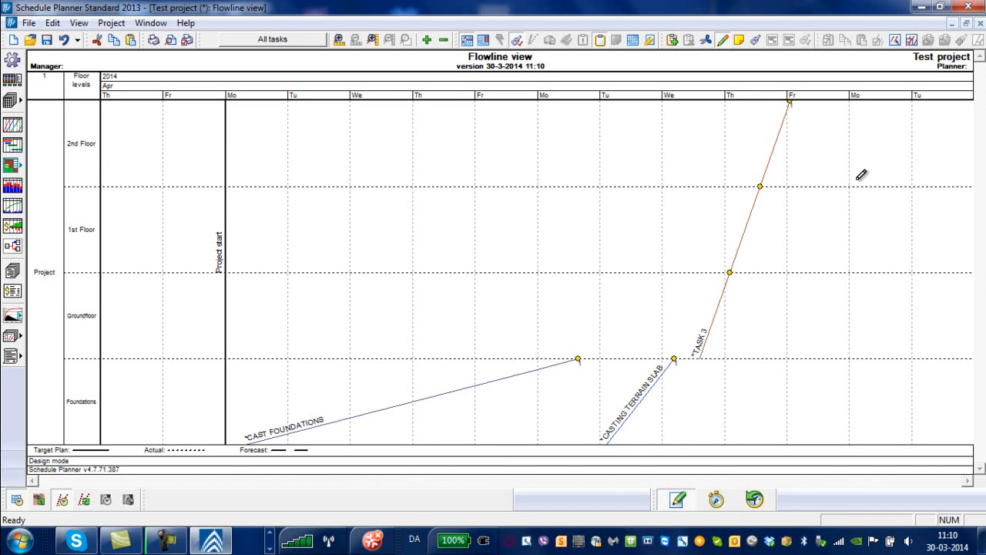
pyautogui.moveTo(858, 161); pyautogui.dragTo(883, 104)
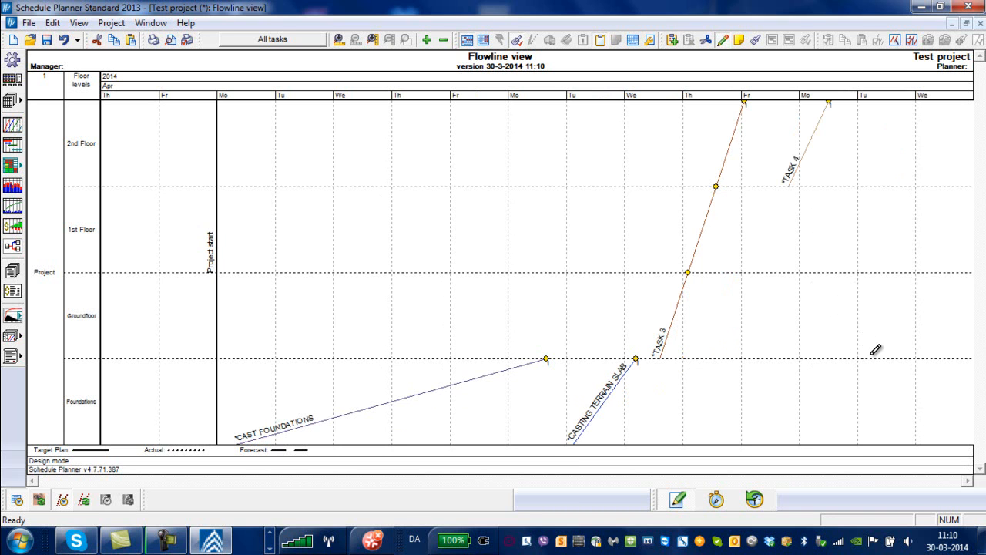
pyautogui.moveTo(952, 104); pyautogui.dragTo(873, 356)
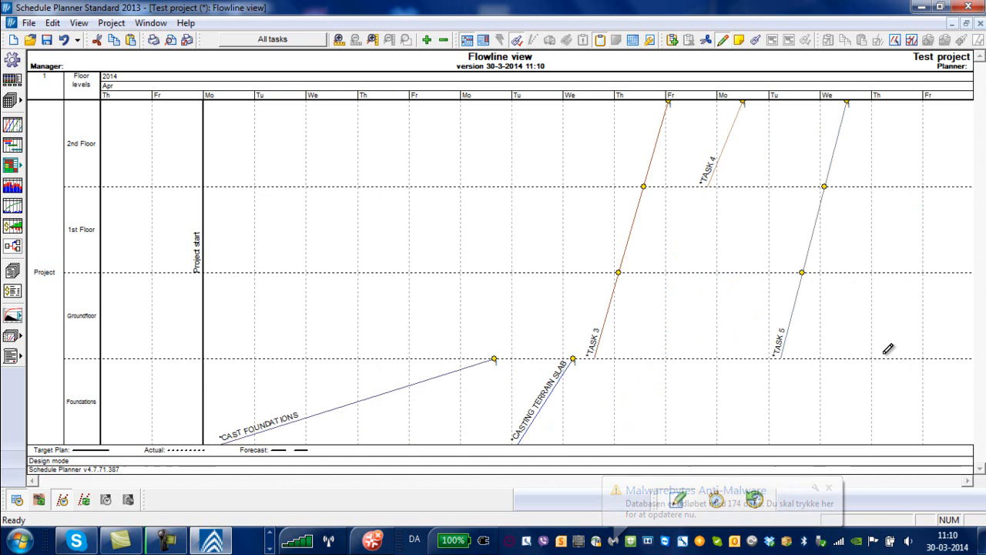
pyautogui.moveTo(937, 189); pyautogui.dragTo(952, 101)
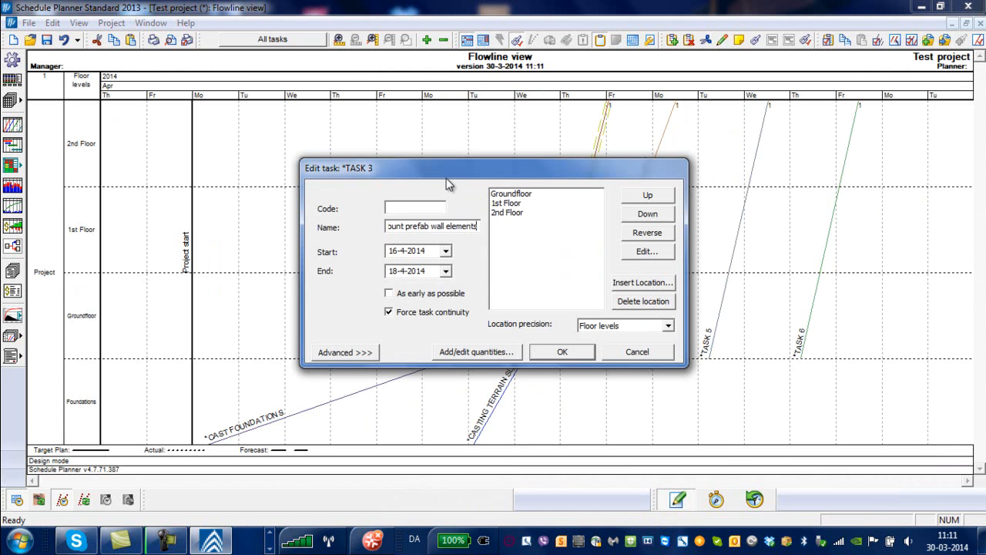
# Name the third task Mount prefab wall elements and the 2nd Floor task Mounting element roof
pyautogui.moveTo(451, 169); pyautogui.dragTo(291, 138)
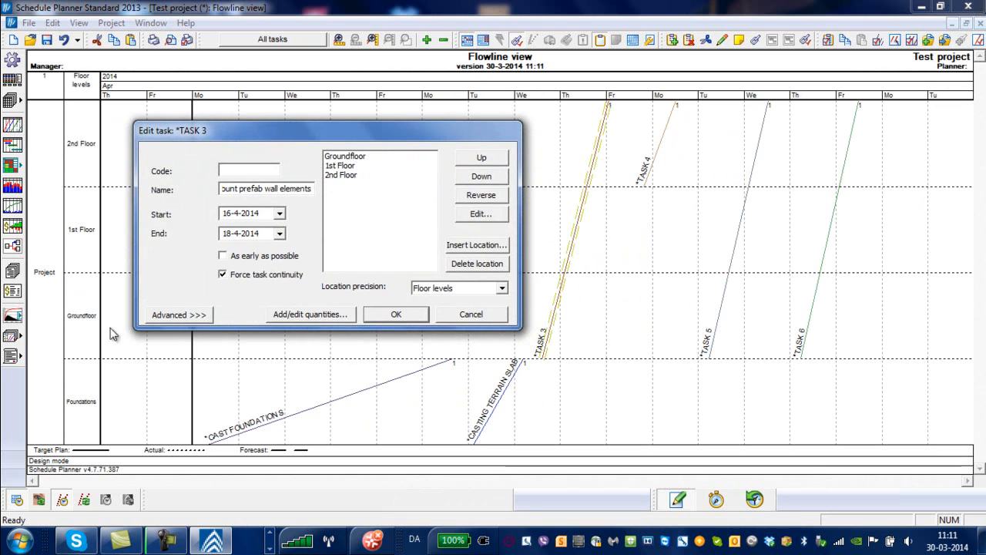
pyautogui.click(377, 317)
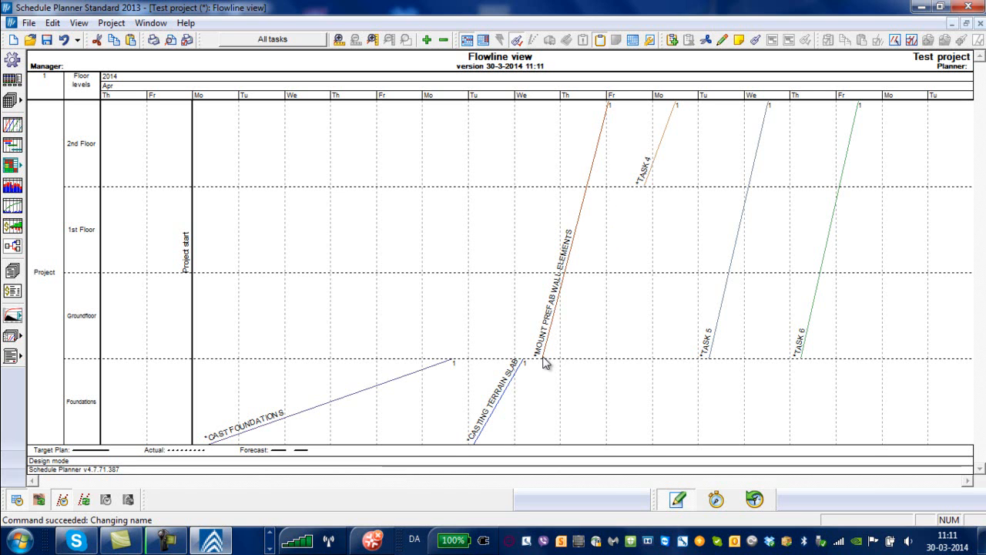
pyautogui.doubleClick(636, 181)
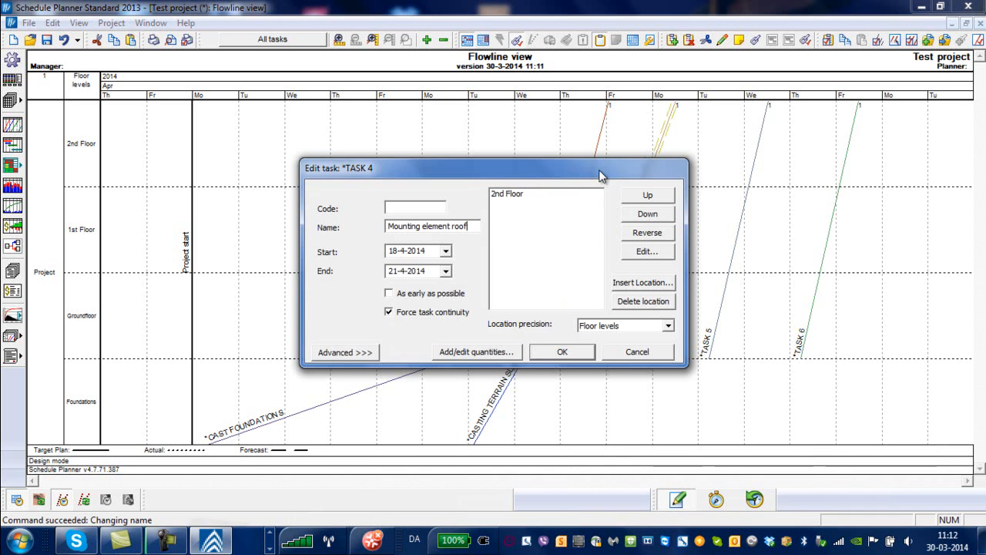
pyautogui.moveTo(599, 163); pyautogui.dragTo(435, 140)
pyautogui.moveTo(229, 145); pyautogui.dragTo(293, 153)
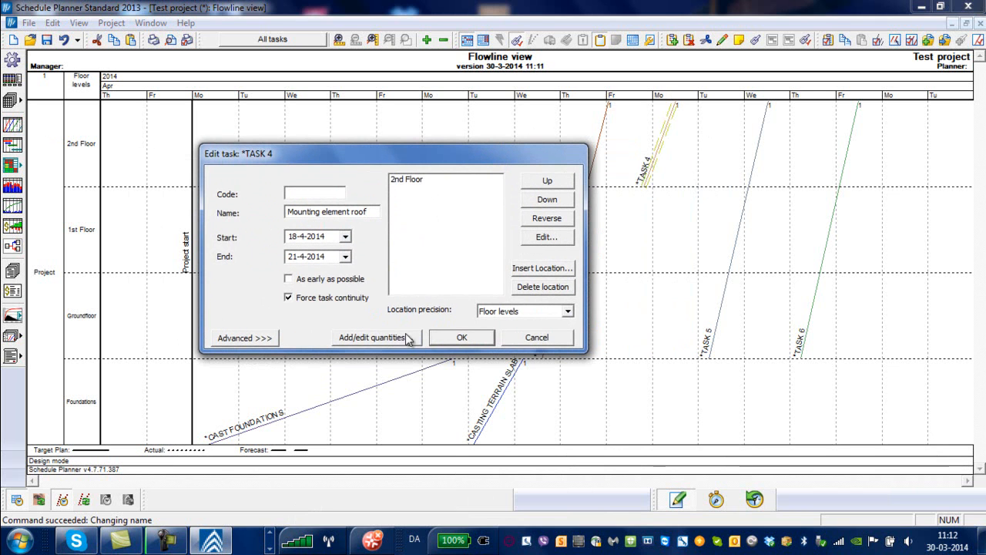
pyautogui.click(462, 339)
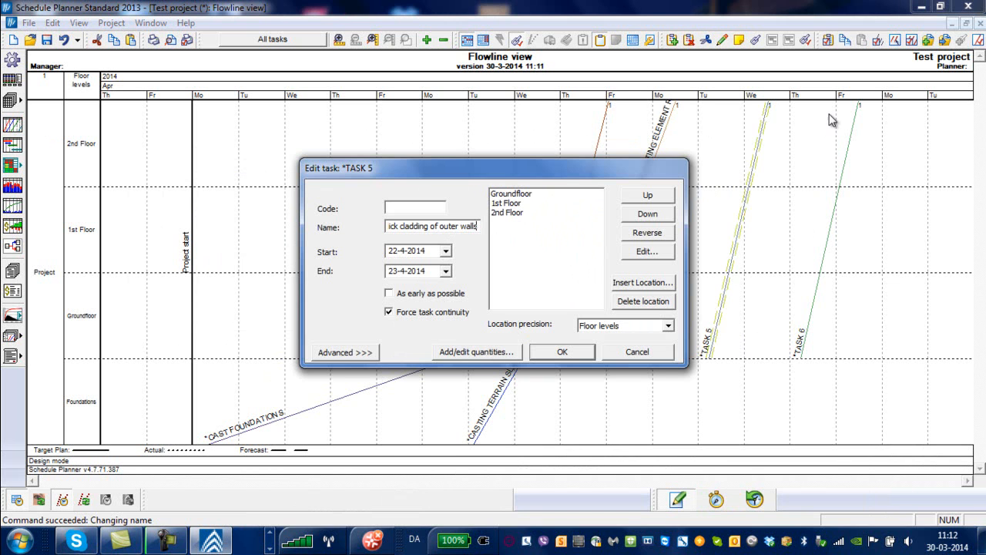
# Name the fifth task Brick cladding of outer walls and the last task Mounting windows
pyautogui.click(573, 357)
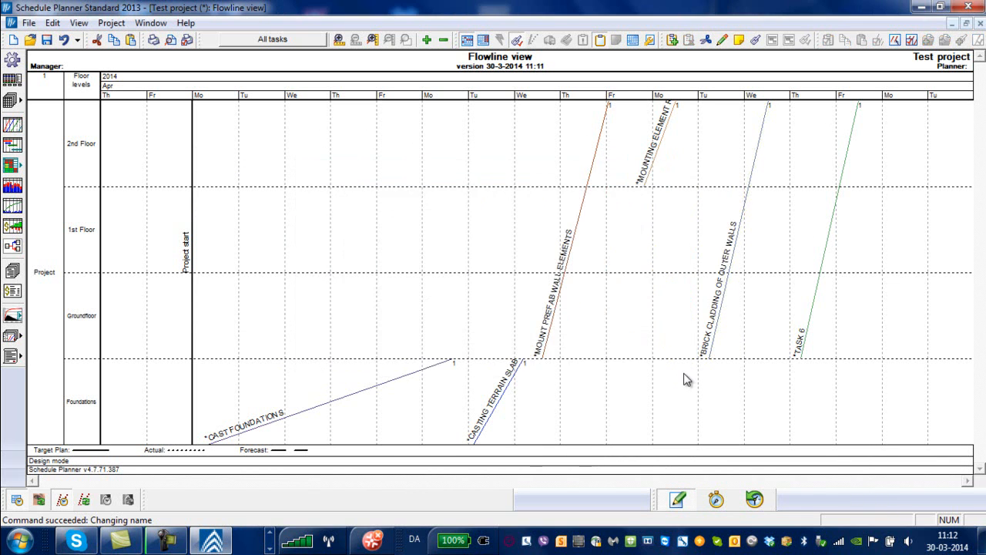
pyautogui.doubleClick(801, 358)
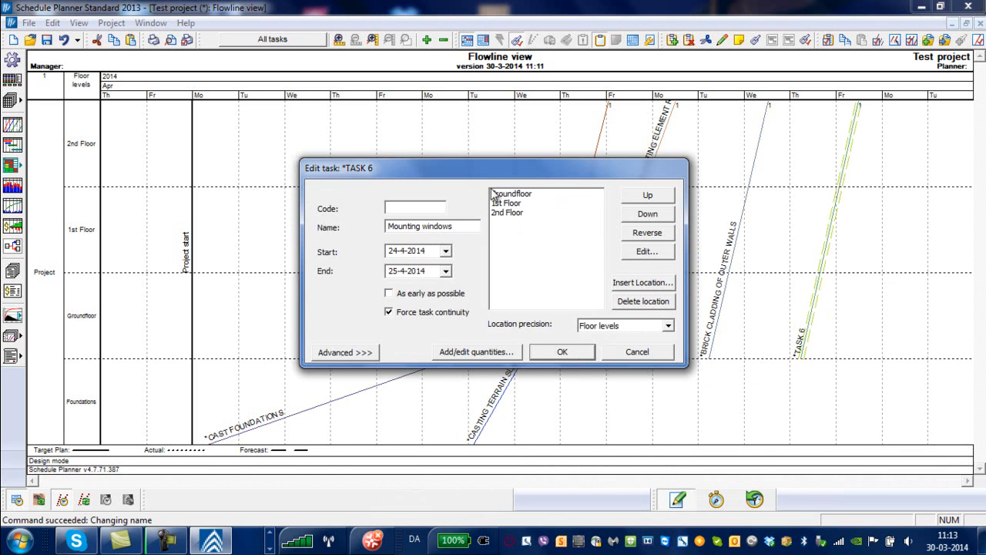
pyautogui.click(561, 352)
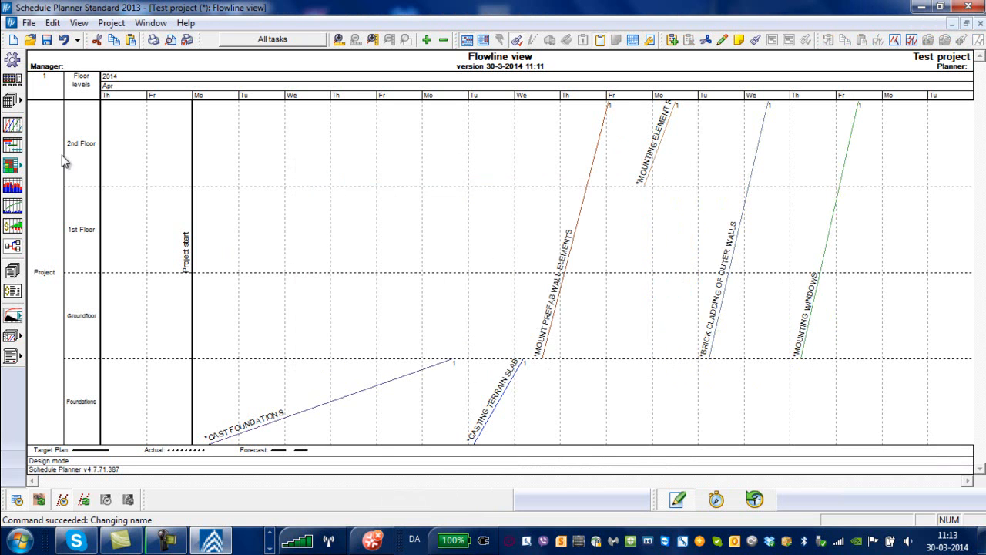
# Check the tasks in the Gantt view with its table widened to include the duration column, and return to the Flowline view
pyautogui.click(14, 148)
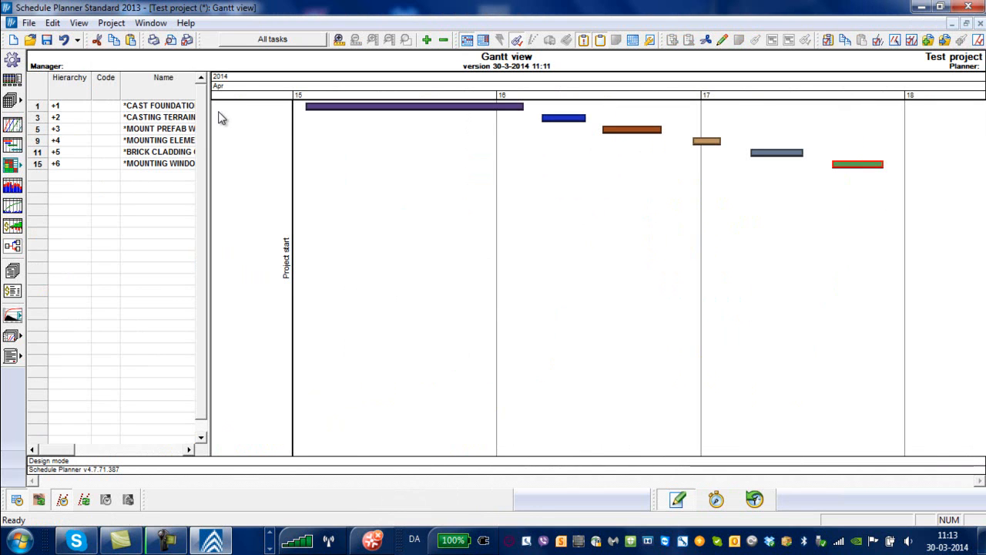
pyautogui.moveTo(209, 119); pyautogui.dragTo(245, 127)
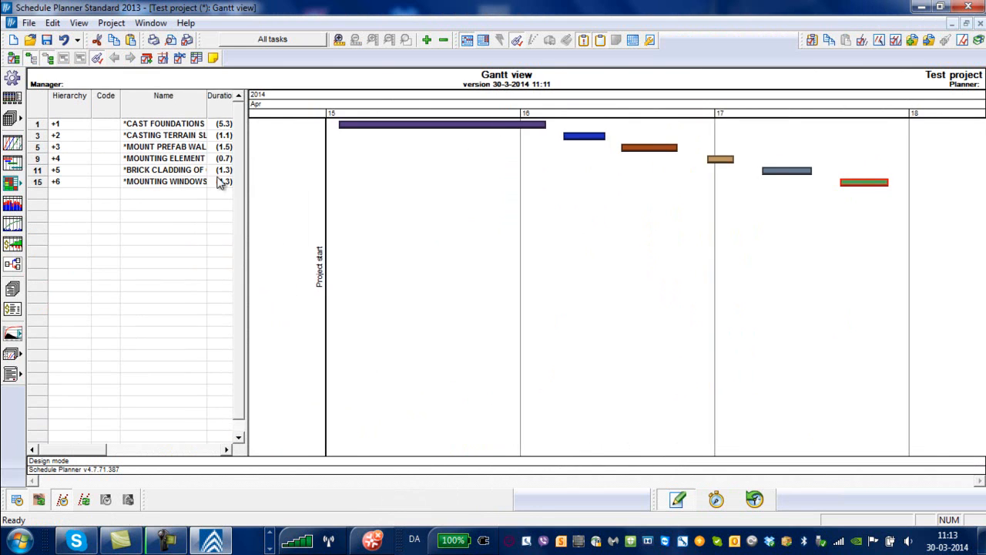
pyautogui.click(17, 142)
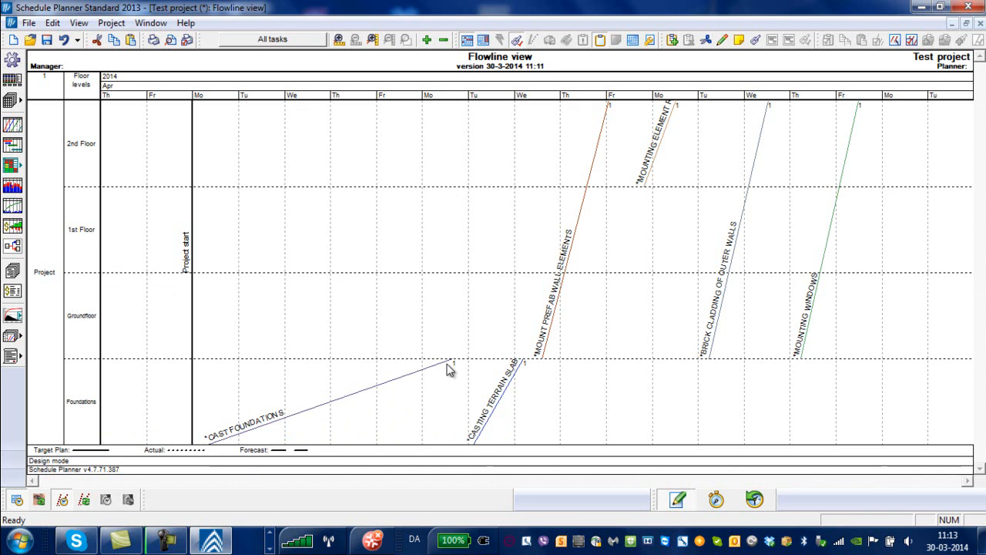
# Recalculate the taskbox positions in the Network view
pyautogui.click(12, 245)
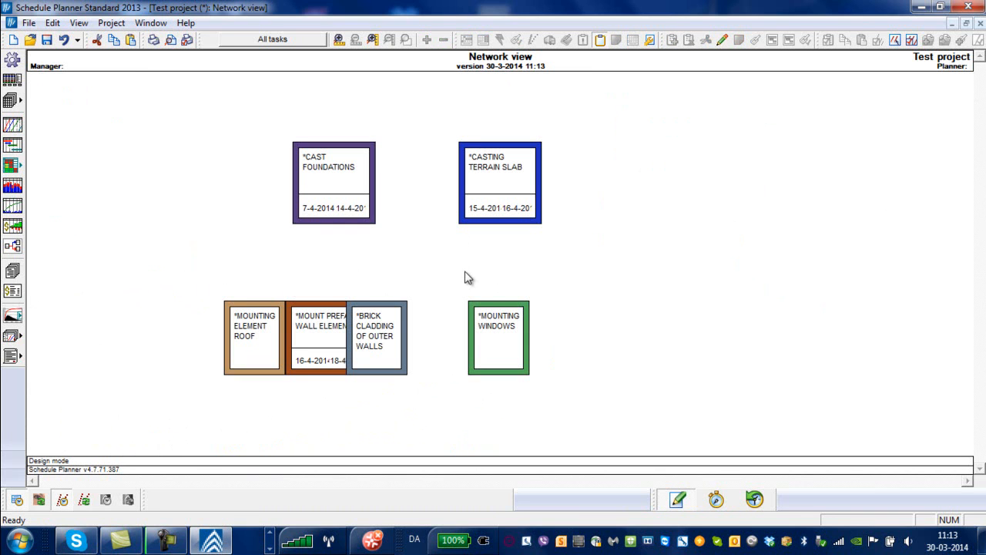
pyautogui.rightClick(604, 194)
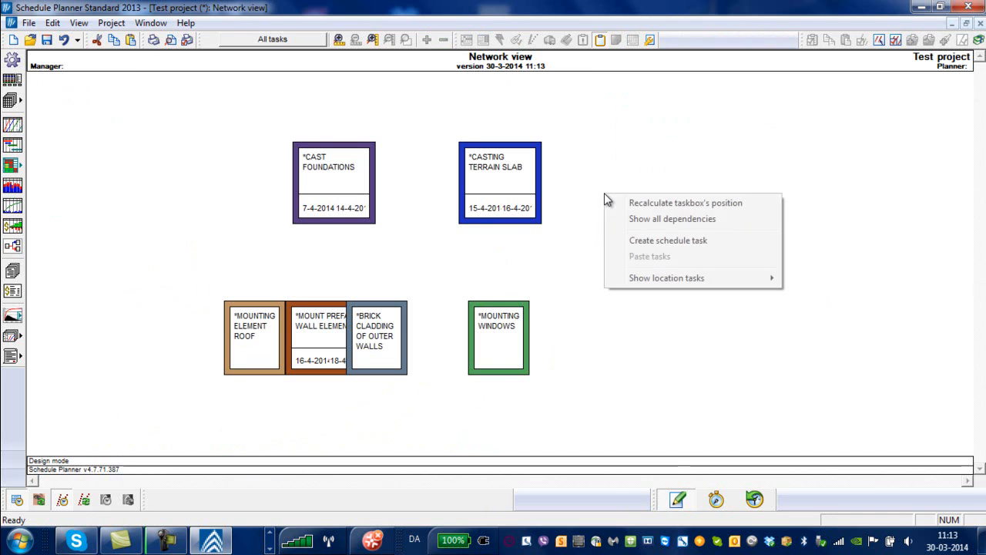
pyautogui.click(627, 203)
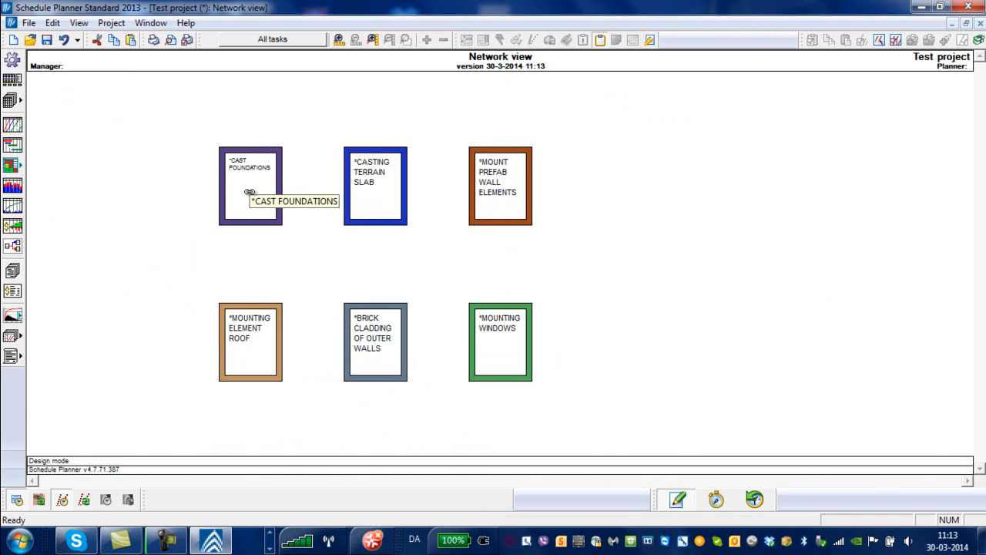
# Create dependencies in the Network view from cast foundations to casting terrain slab and on to mount prefab wall elements
pyautogui.click(13, 145)
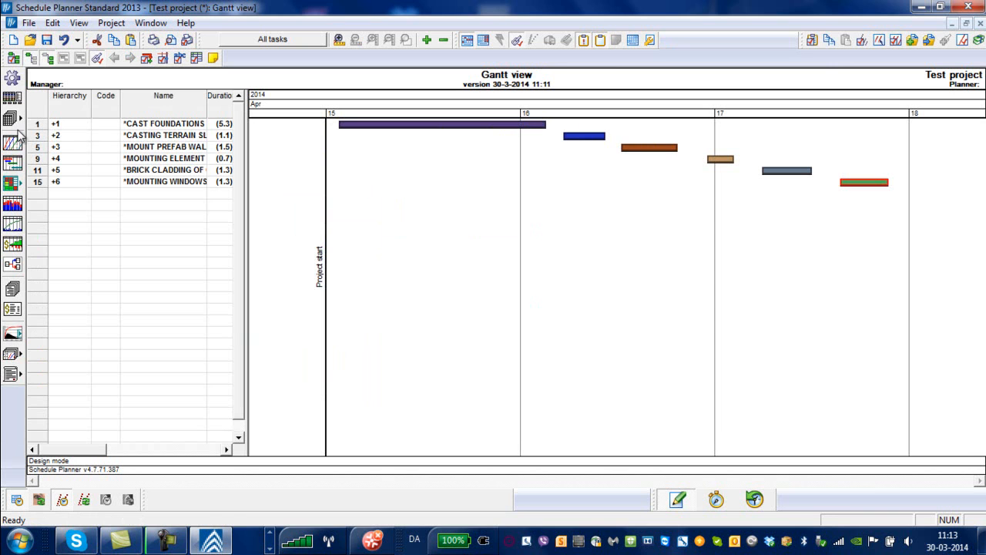
pyautogui.click(12, 264)
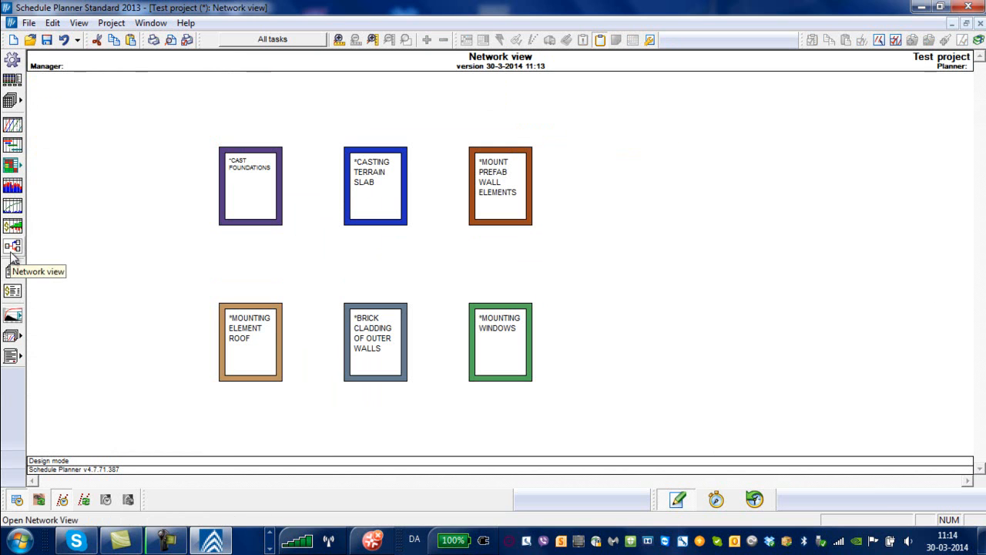
pyautogui.click(251, 191)
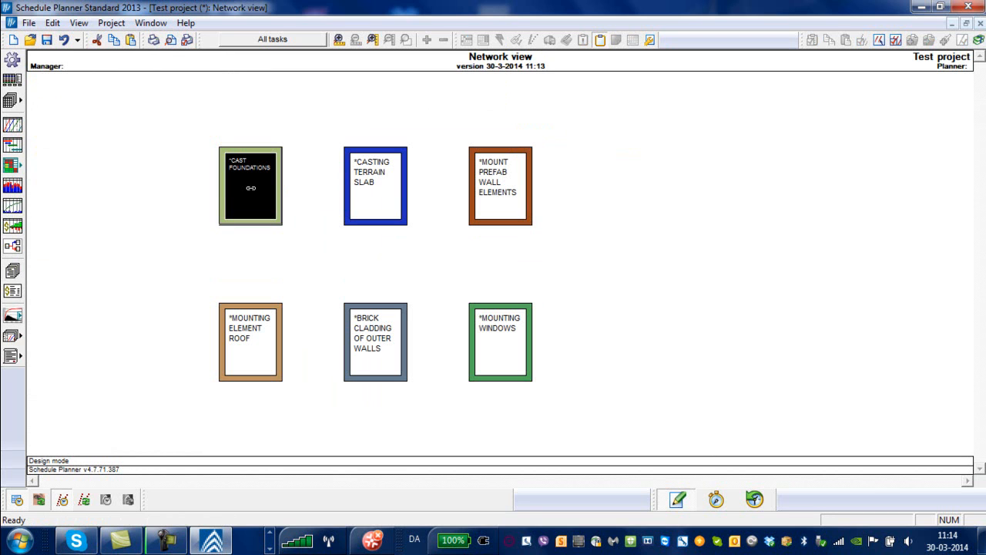
pyautogui.moveTo(250, 187); pyautogui.dragTo(497, 192)
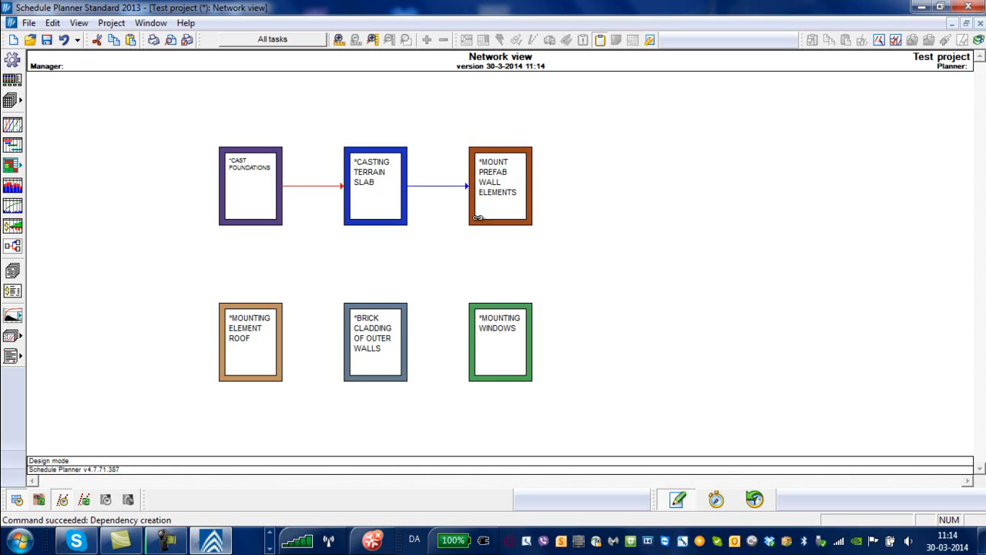
# Link mount prefab wall elements through mounting element roof and brick cladding to mounting windows, and recalculate the taskbox positions
pyautogui.moveTo(497, 183); pyautogui.dragTo(241, 339)
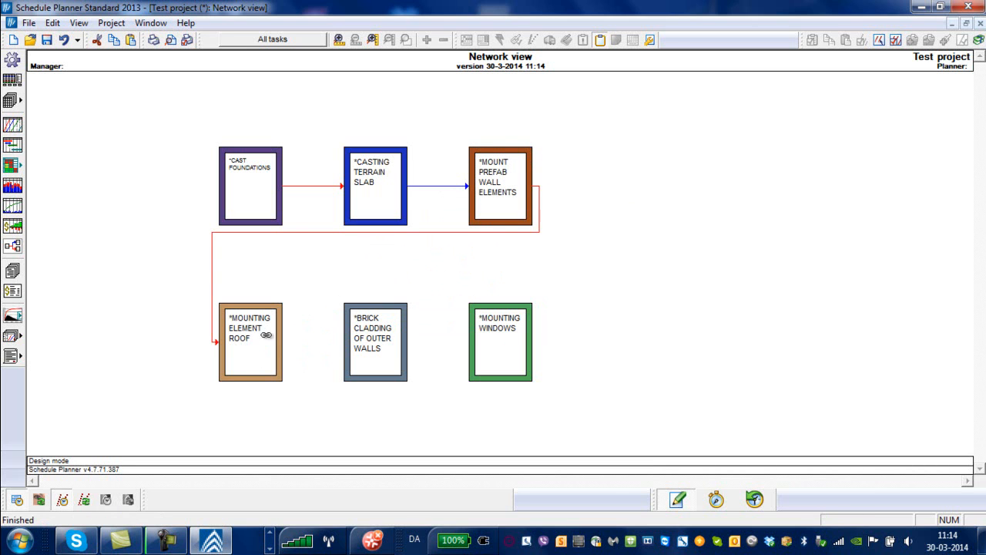
pyautogui.moveTo(246, 336); pyautogui.dragTo(500, 346)
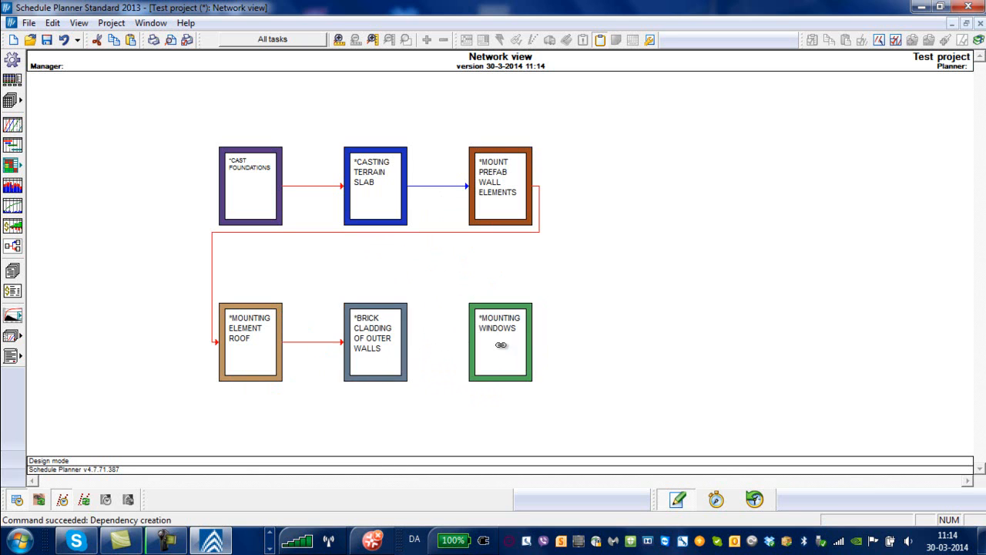
pyautogui.rightClick(635, 218)
pyautogui.click(662, 225)
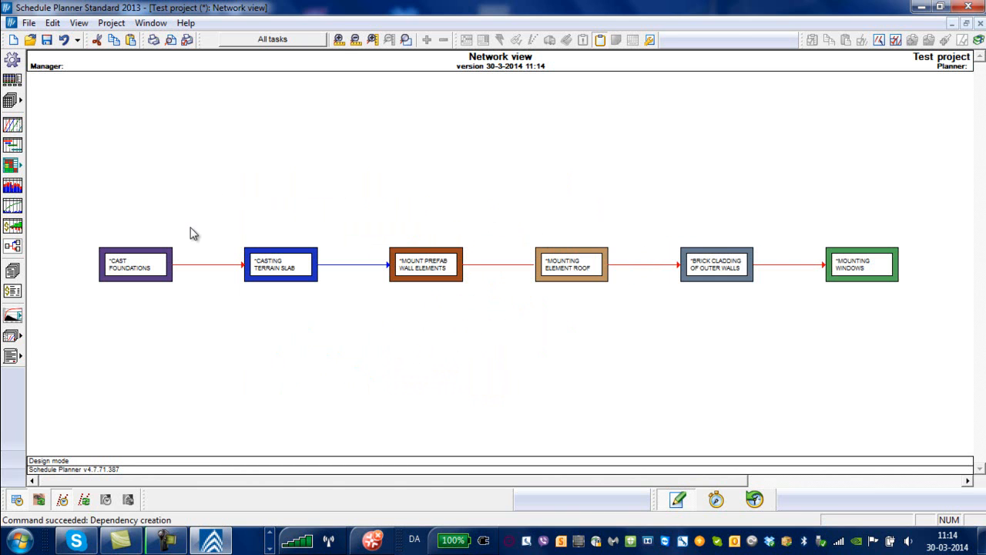
# Check the linked tasks in the Gantt view, and inspect the dependencies of casting terrain slab and mount prefab wall elements in the Flowline view
pyautogui.click(16, 148)
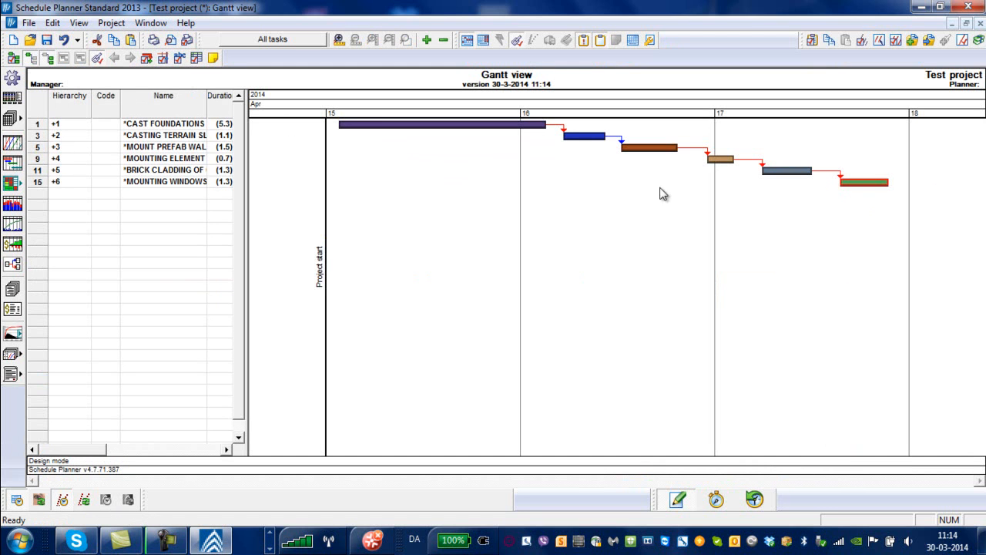
pyautogui.click(12, 142)
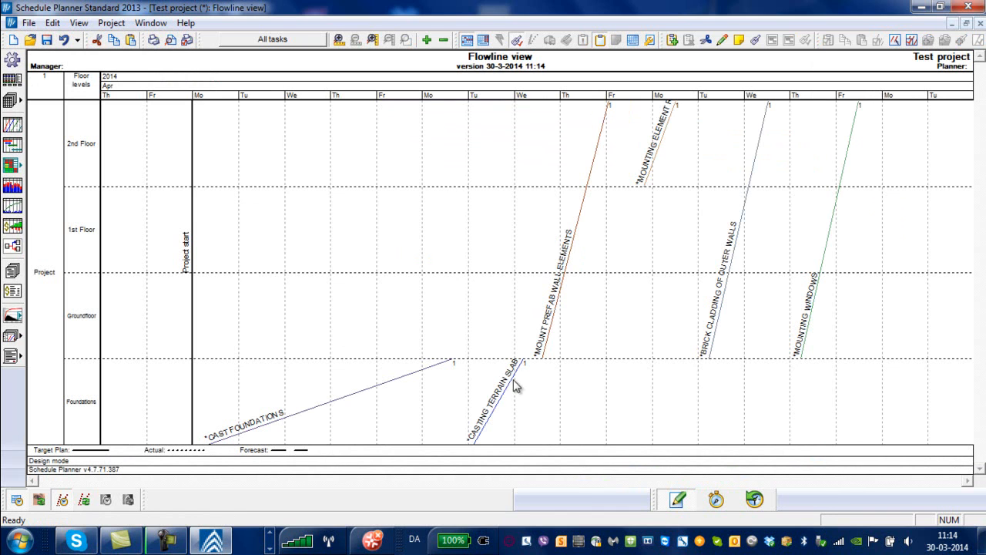
pyautogui.click(420, 369)
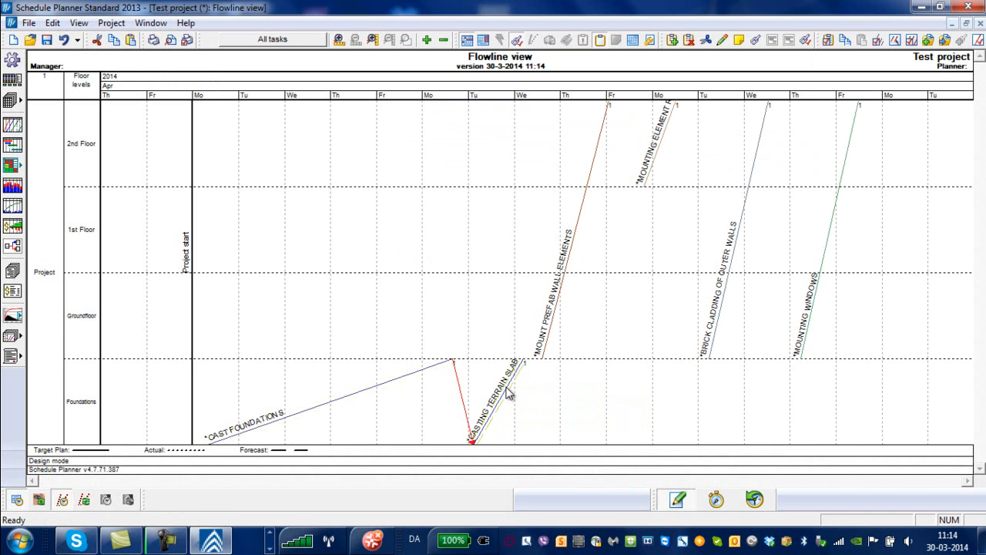
pyautogui.click(550, 334)
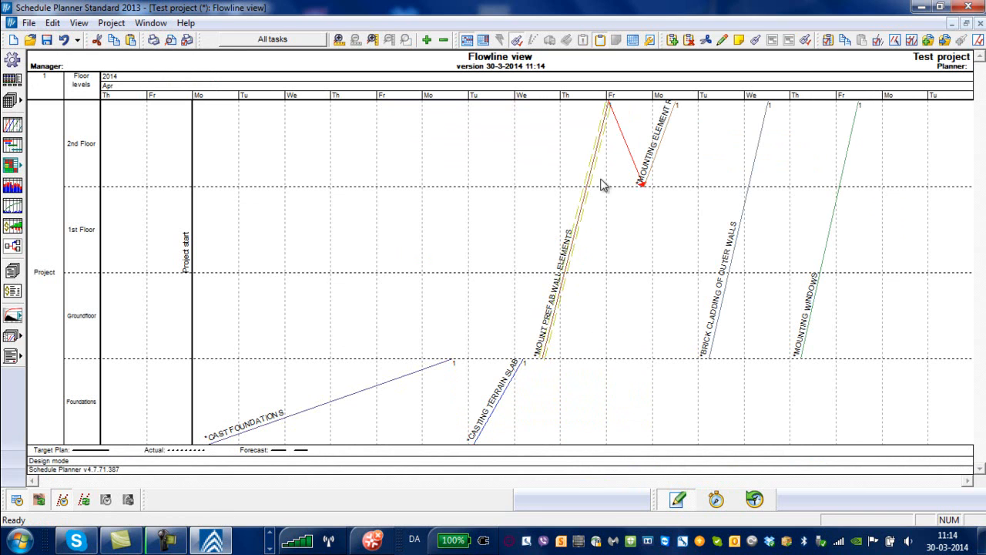
pyautogui.click(497, 412)
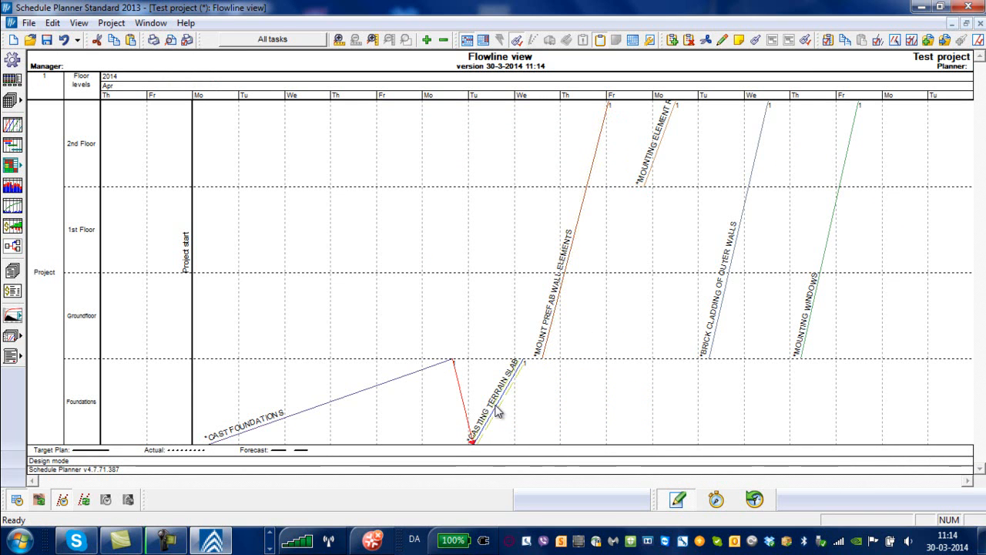
pyautogui.click(553, 330)
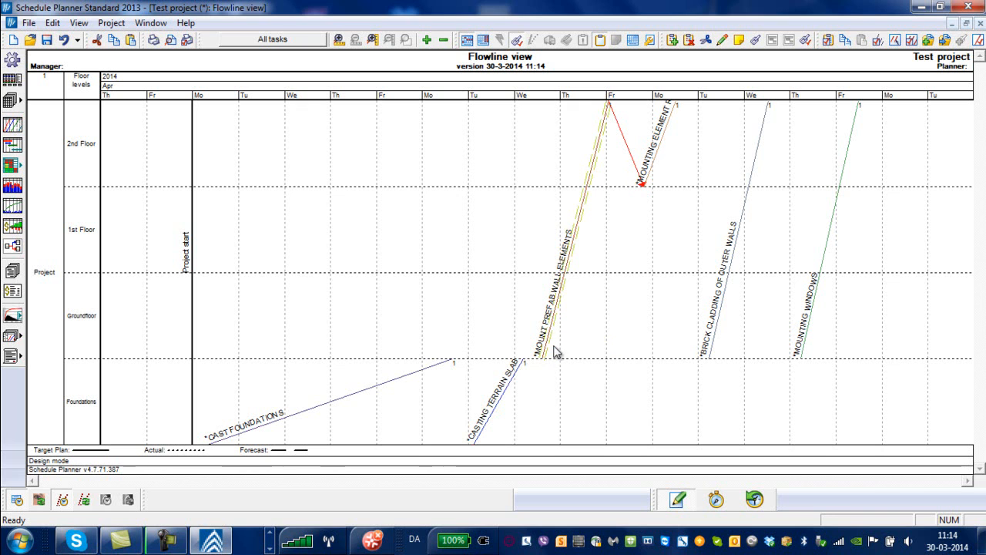
pyautogui.click(663, 147)
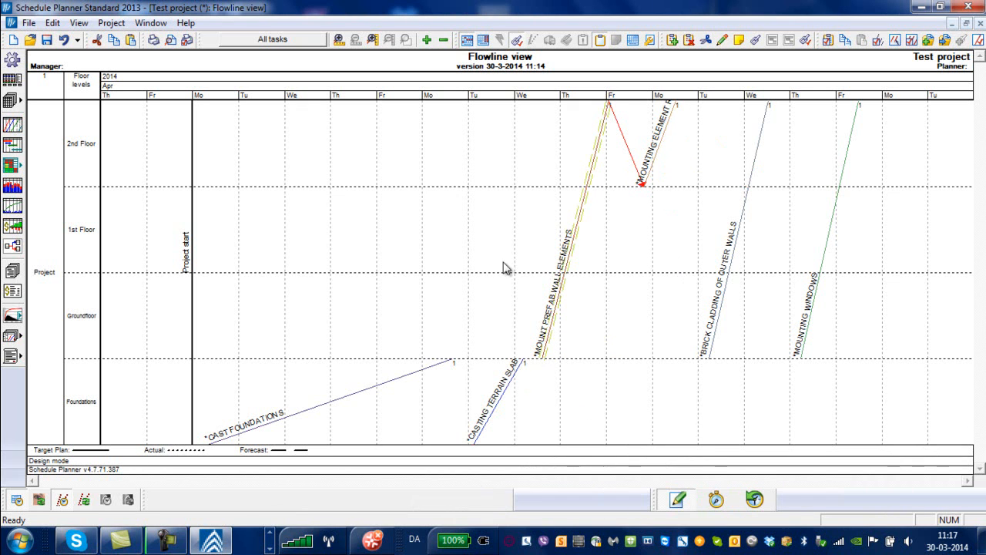
# Show the green markers on the flowlines to examine the tasks at each floor level, and hide them again with no task selected
pyautogui.click(755, 41)
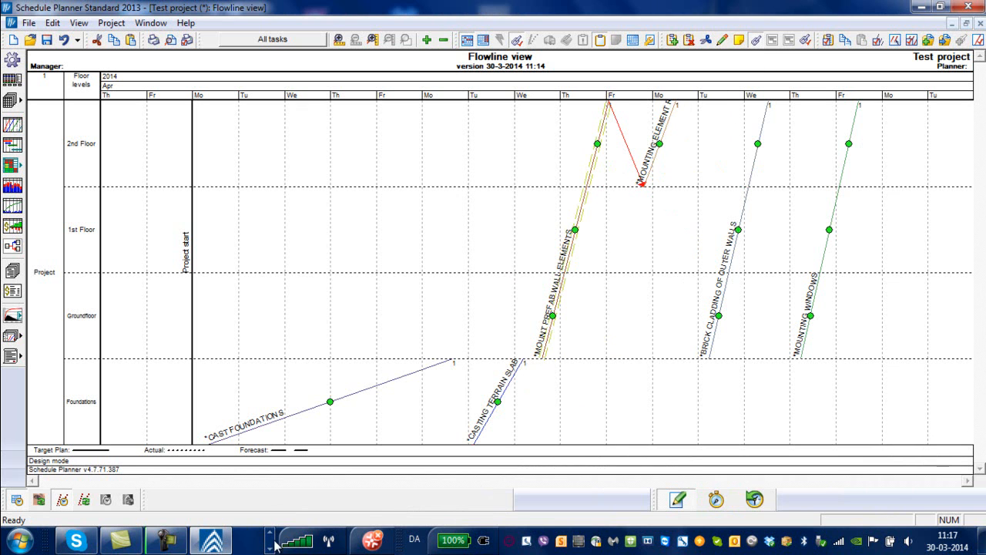
pyautogui.click(165, 539)
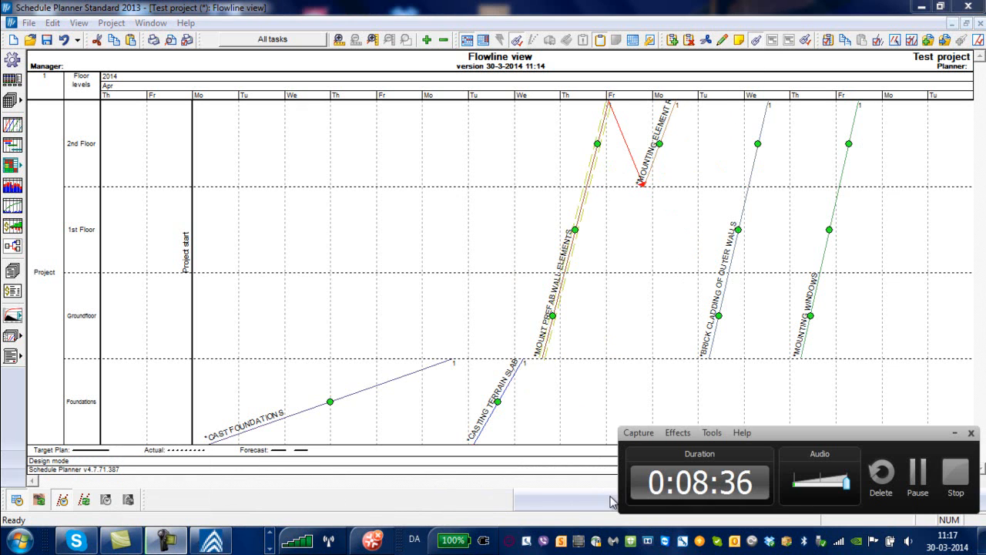
pyautogui.click(954, 432)
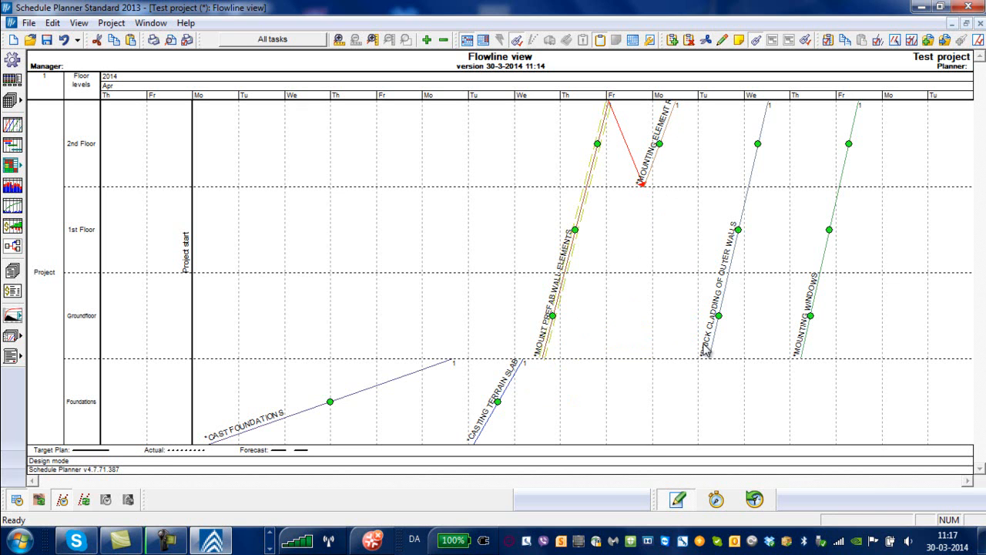
pyautogui.click(671, 402)
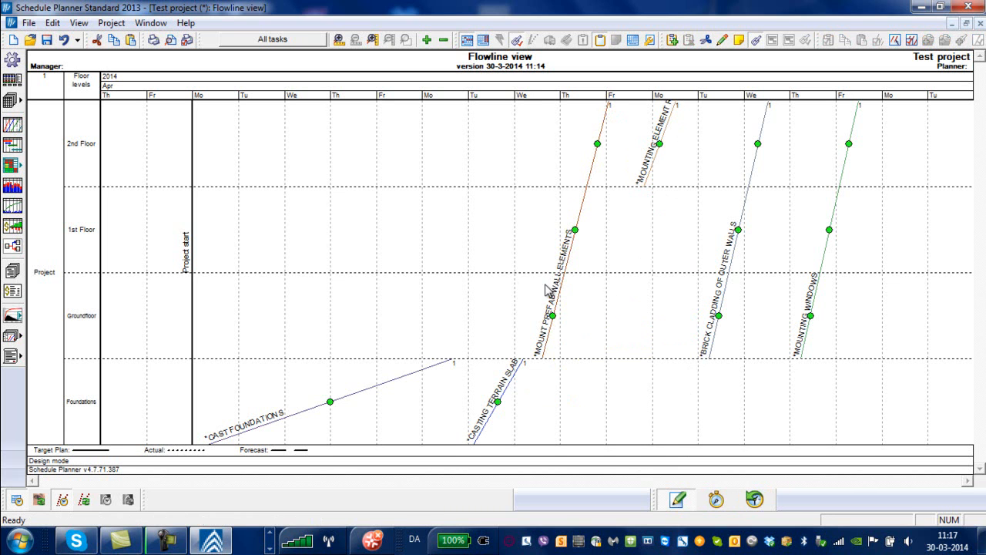
pyautogui.click(755, 40)
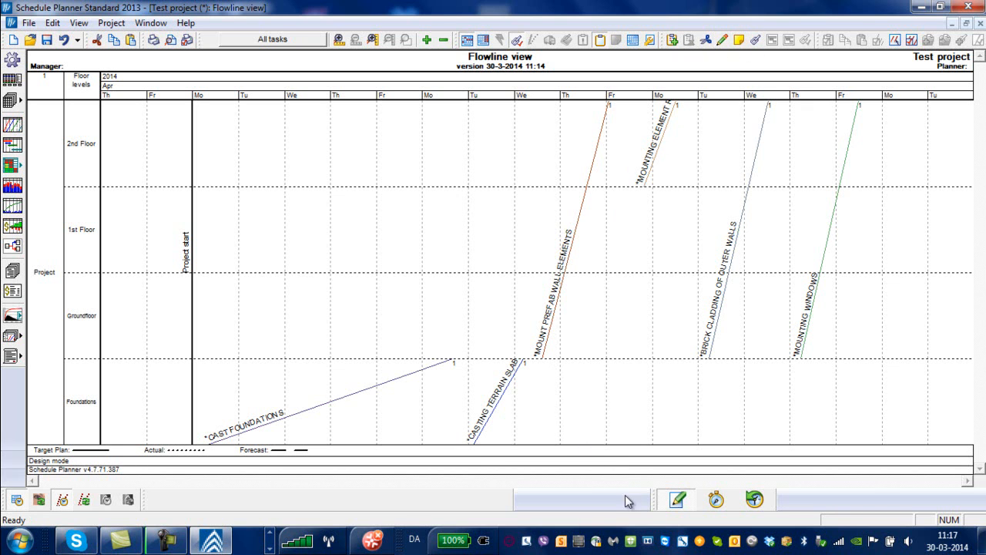
# Switch the project from Design mode to Control mode
pyautogui.click(716, 500)
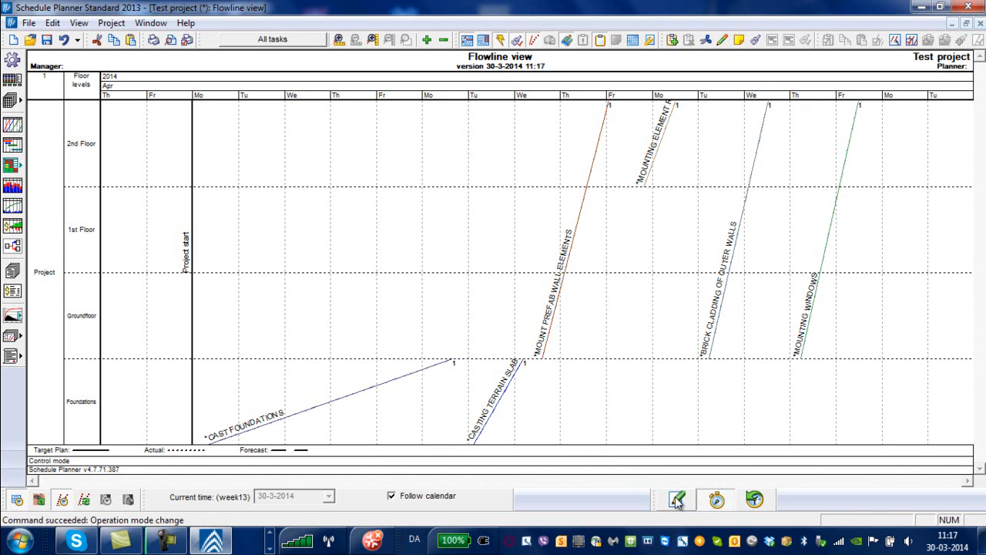